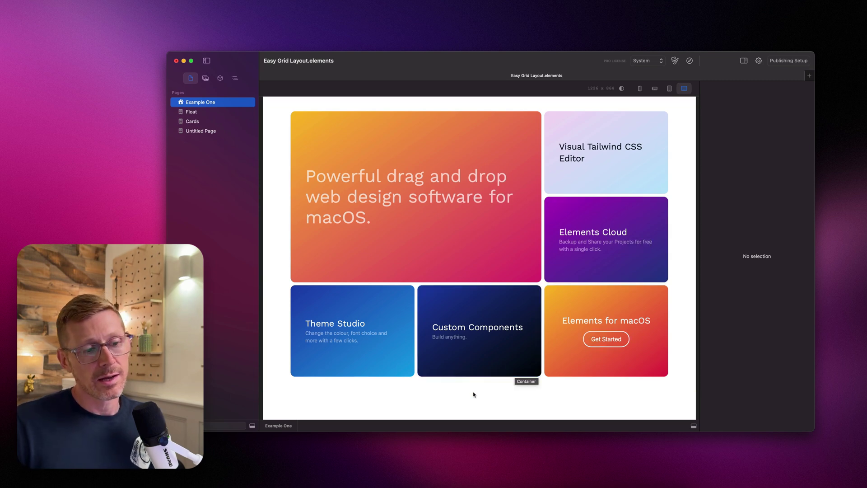
# Look through the Float and Cards example pages to examine their grid layouts
pyautogui.click(191, 112)
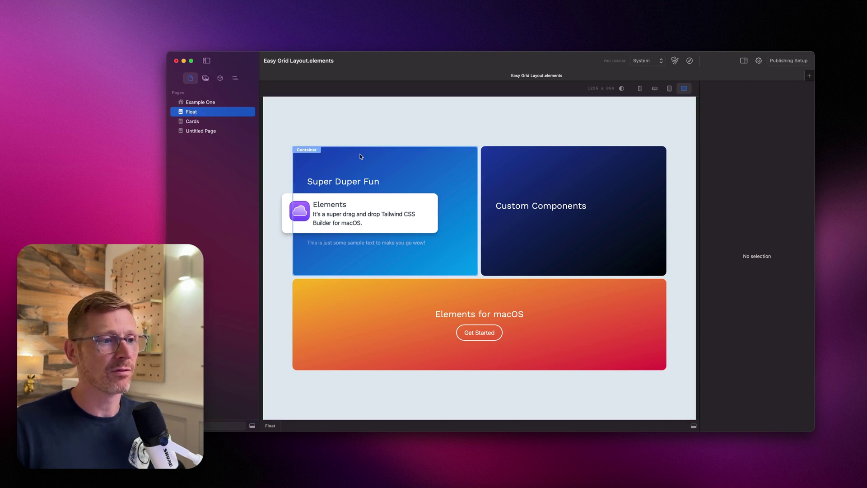
pyautogui.click(201, 120)
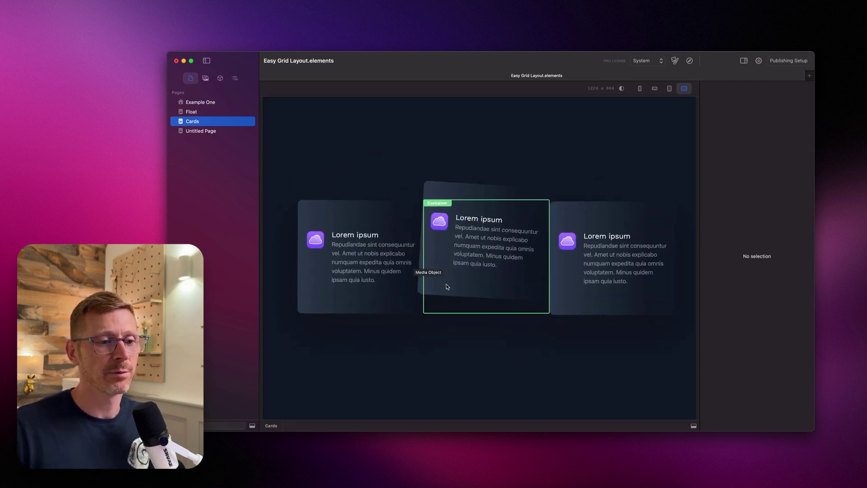
# Clear the Untitled Page by deleting its existing grid and the container around it
pyautogui.click(213, 132)
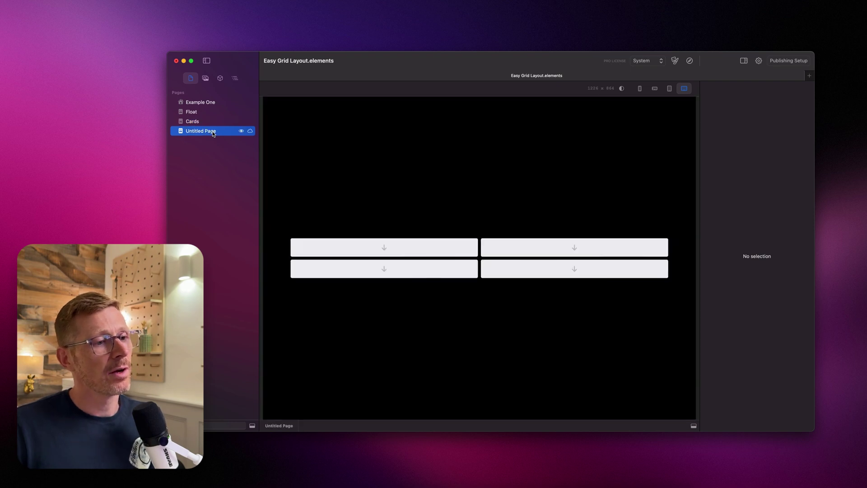
pyautogui.click(480, 259)
pyautogui.press('Delete')
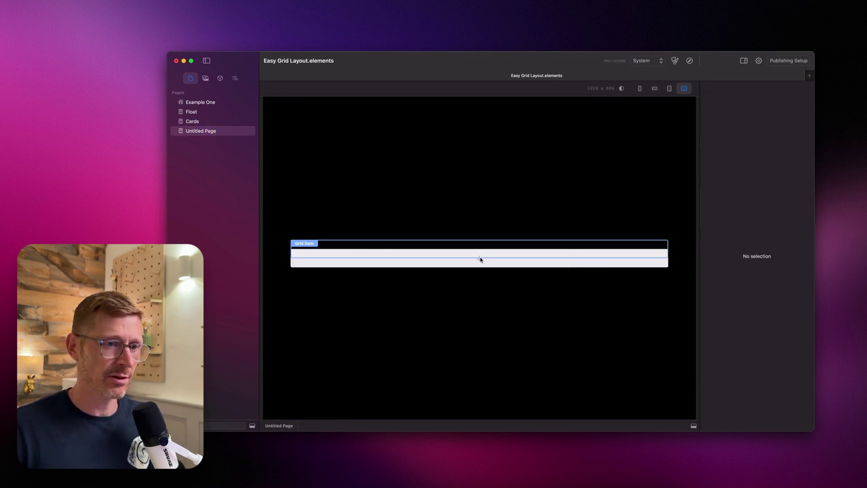
pyautogui.click(484, 233)
pyautogui.press('Delete')
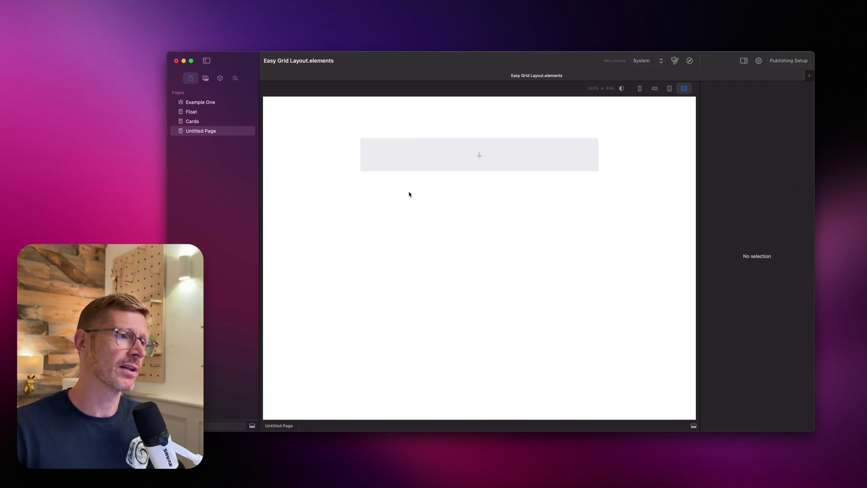
# Rename the Untitled Page as Easy Grid Layout
pyautogui.click(206, 134)
pyautogui.click(205, 132)
pyautogui.write('Easy Grid Layout')
pyautogui.press('Return')
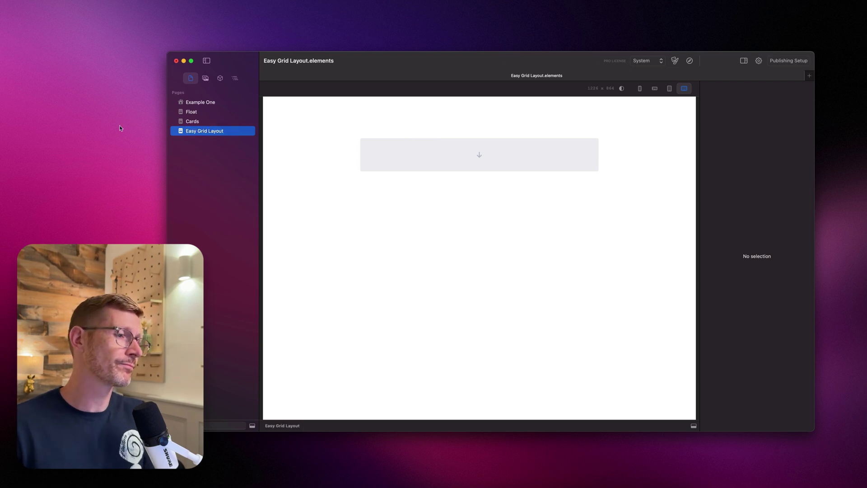
# Add a Container component to the empty page and set its height to Screen
pyautogui.click(220, 78)
pyautogui.moveTo(197, 364); pyautogui.dragTo(483, 158)
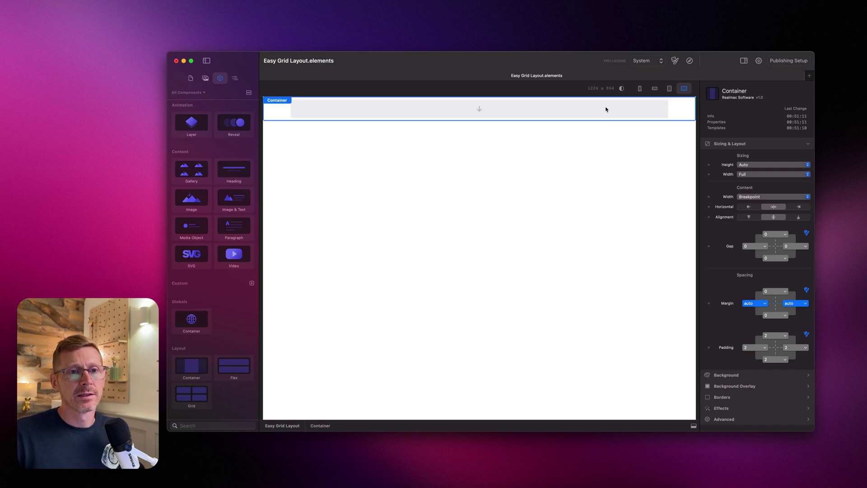
pyautogui.click(752, 165)
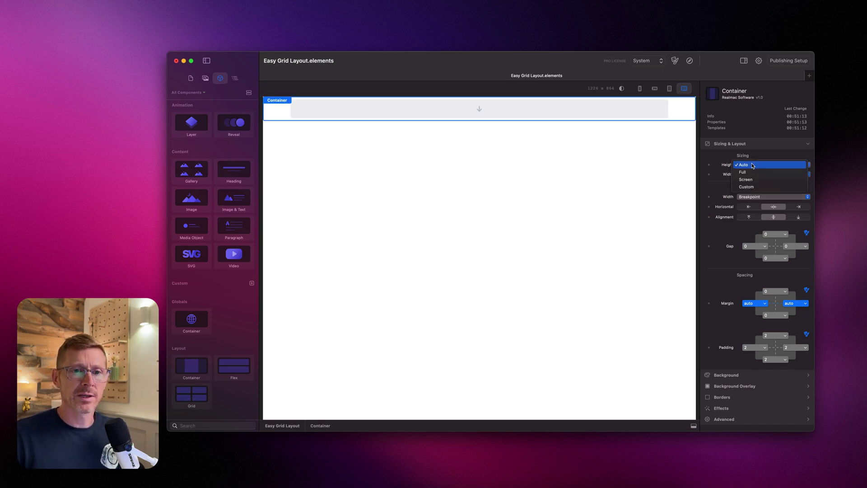
pyautogui.click(754, 180)
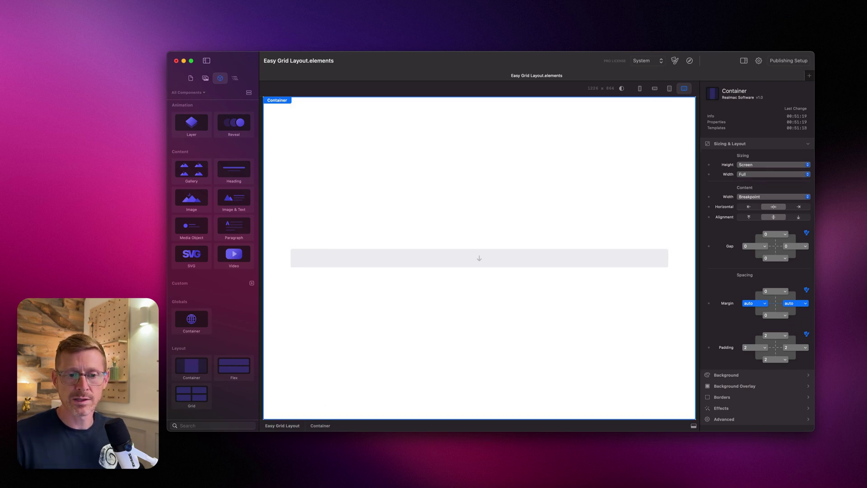
# Set the container's background color to the darkest shade of slate
pyautogui.click(763, 376)
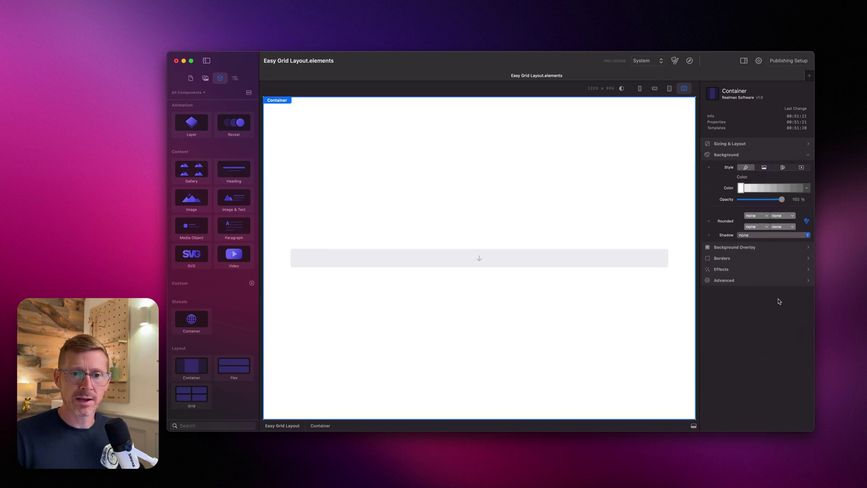
pyautogui.click(806, 188)
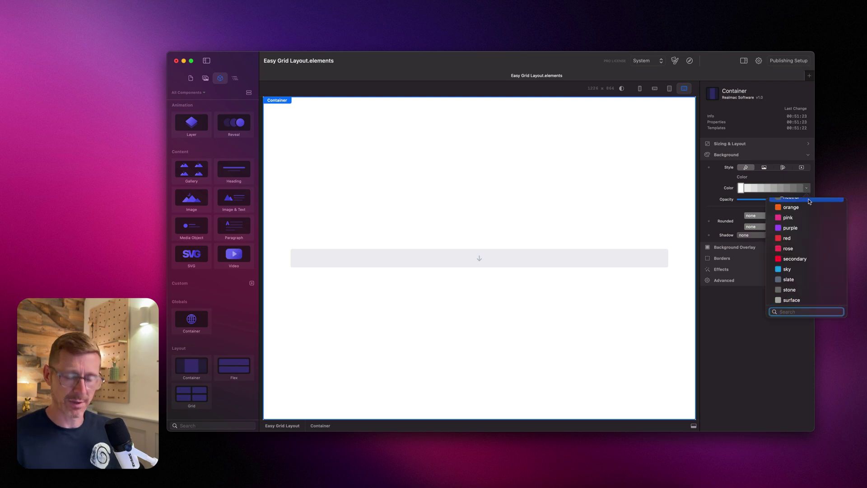
pyautogui.write('slate')
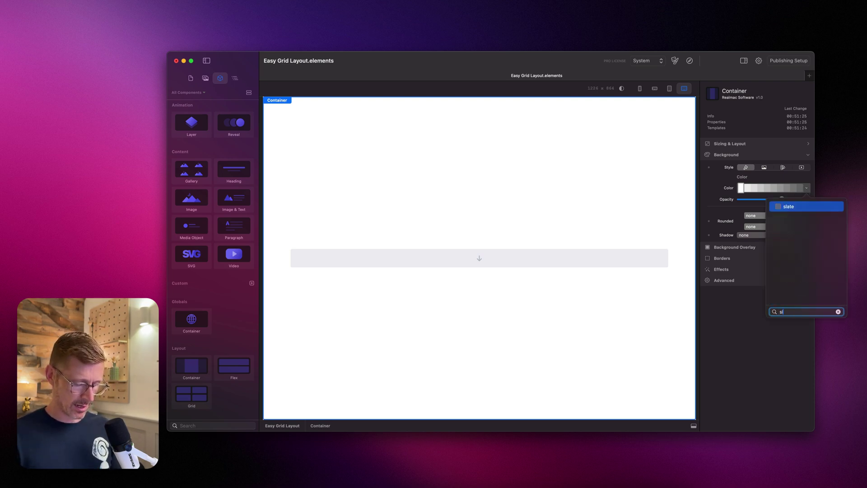
pyautogui.click(812, 203)
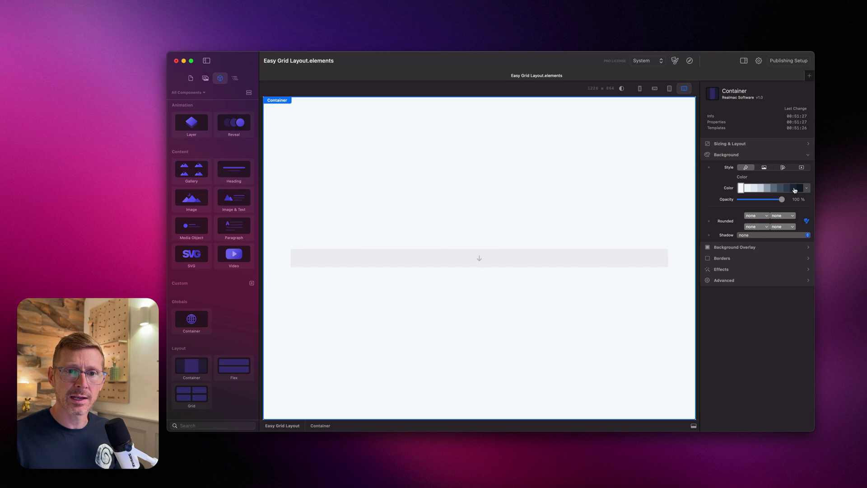
pyautogui.click(795, 188)
pyautogui.click(800, 187)
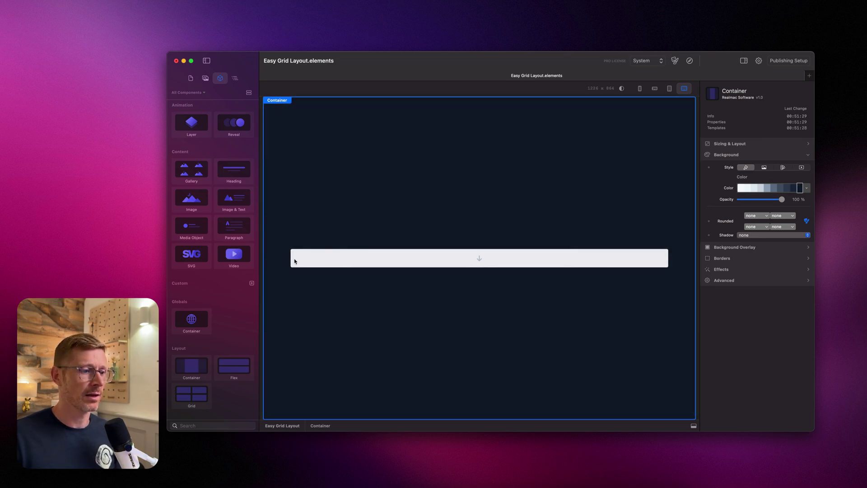
# Place a Grid component inside the container and display the page's element outline
pyautogui.moveTo(191, 395); pyautogui.dragTo(501, 264)
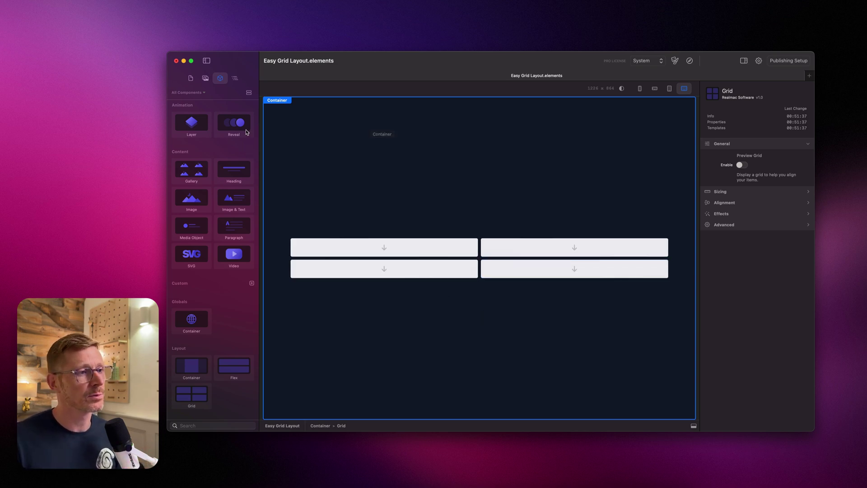
pyautogui.click(235, 79)
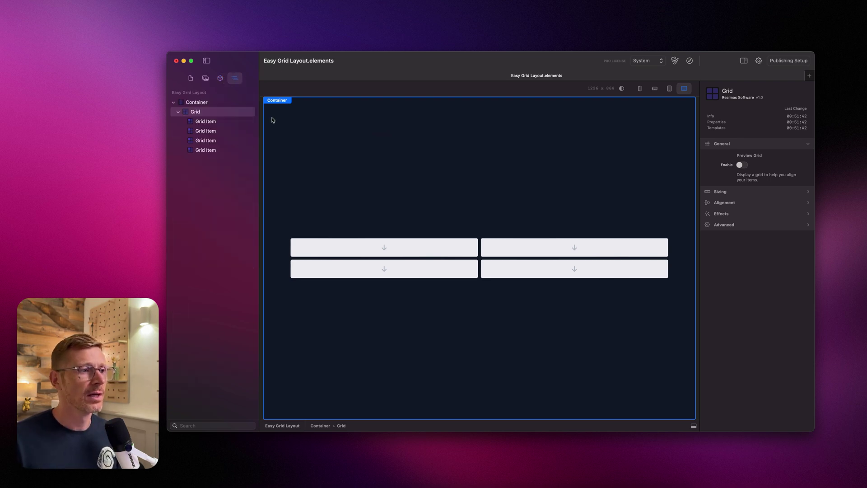
# Examine how the Container, Grid and its Grid Items are nested by selecting each one in the page outline
pyautogui.click(208, 104)
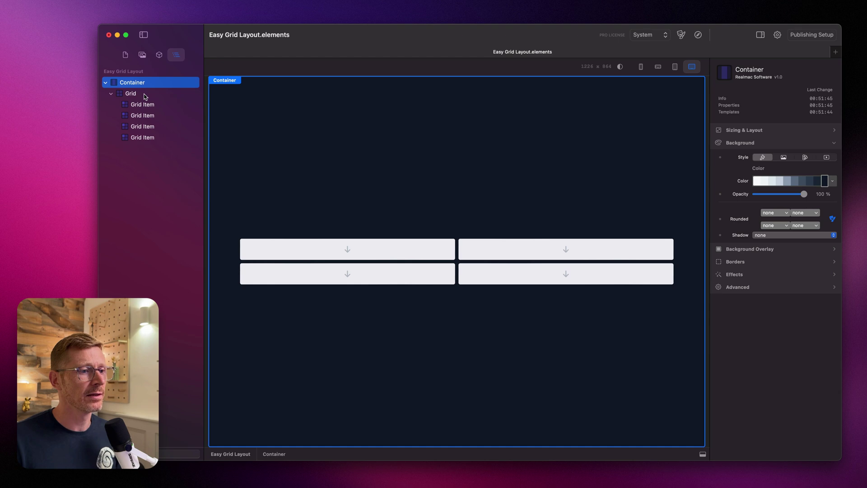
pyautogui.click(143, 94)
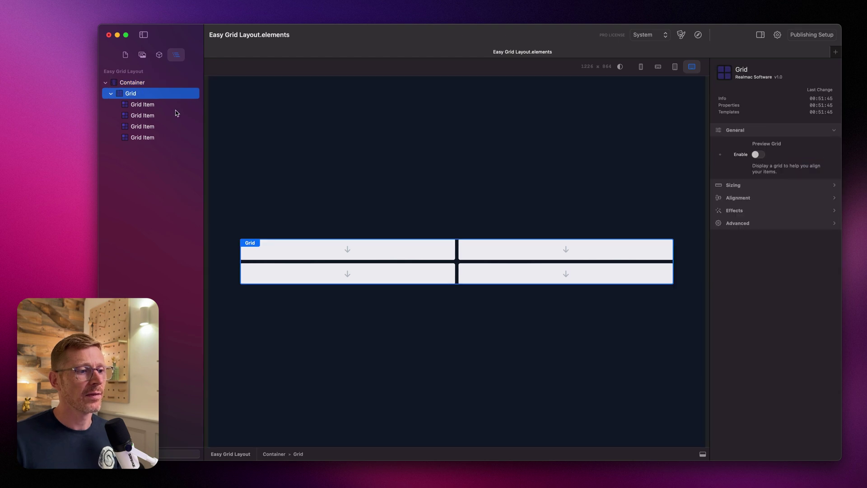
pyautogui.click(137, 104)
pyautogui.click(140, 116)
pyautogui.click(144, 126)
pyautogui.click(147, 137)
pyautogui.click(145, 125)
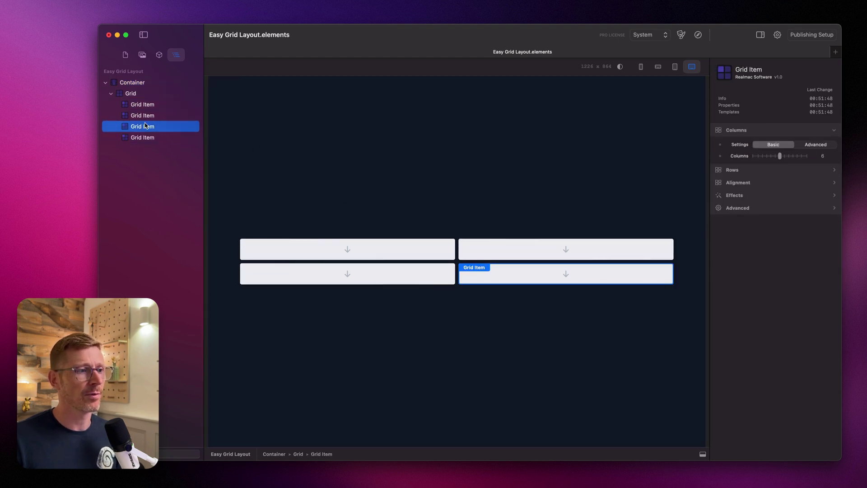
pyautogui.click(145, 115)
pyautogui.click(145, 103)
pyautogui.click(145, 94)
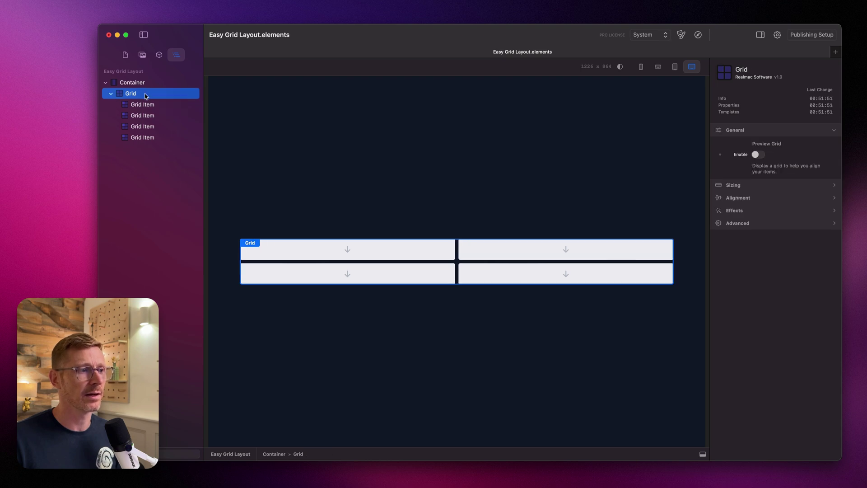
pyautogui.click(148, 105)
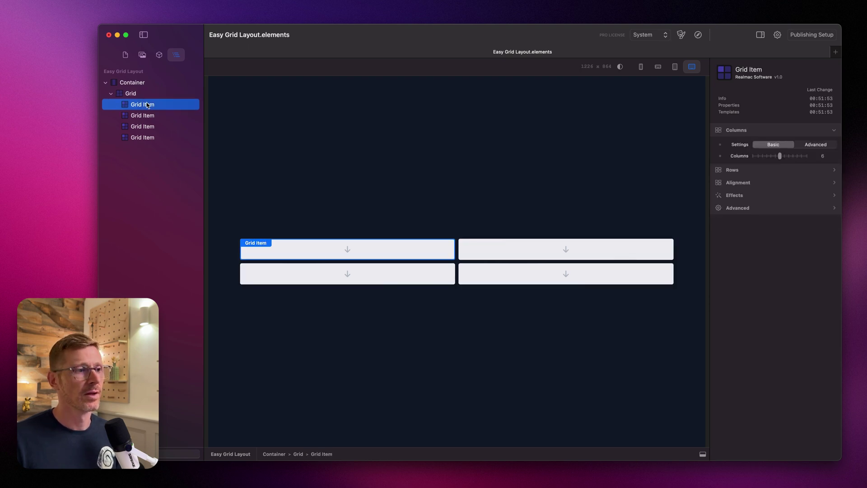
# Preview the grid overlay while trying 4 columns, then restore 12 columns and hide the overlay
pyautogui.click(145, 93)
pyautogui.click(758, 155)
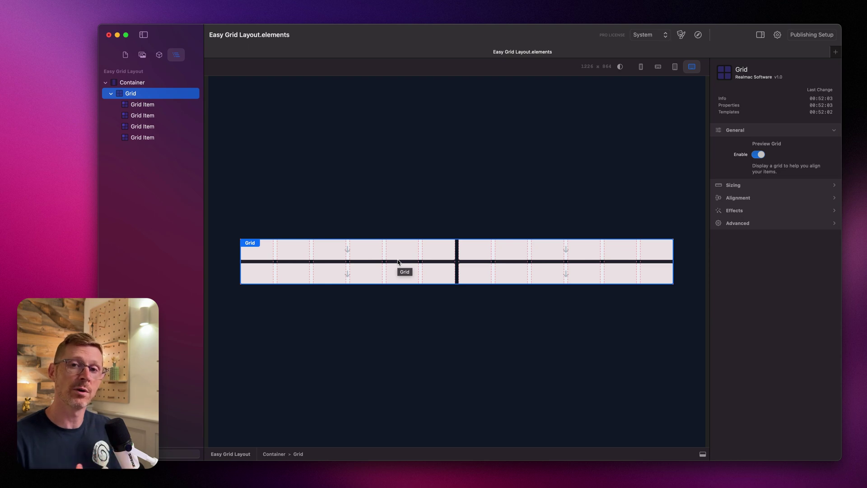
pyautogui.click(755, 185)
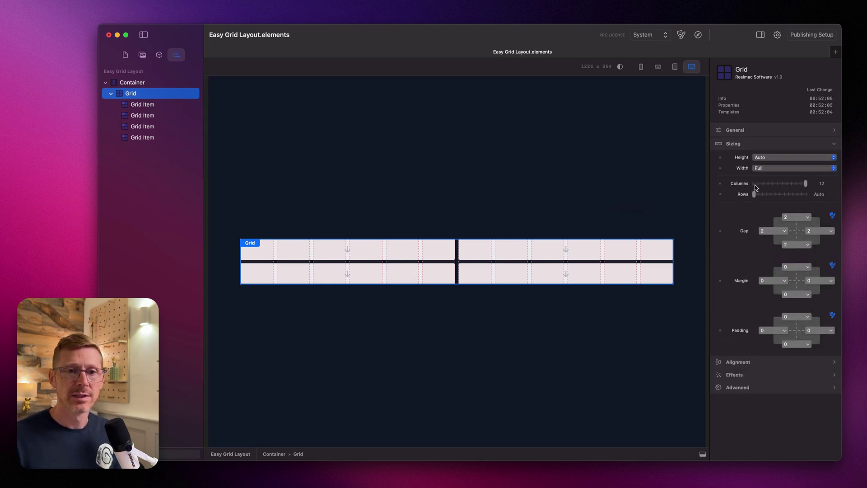
pyautogui.moveTo(805, 184); pyautogui.dragTo(769, 184)
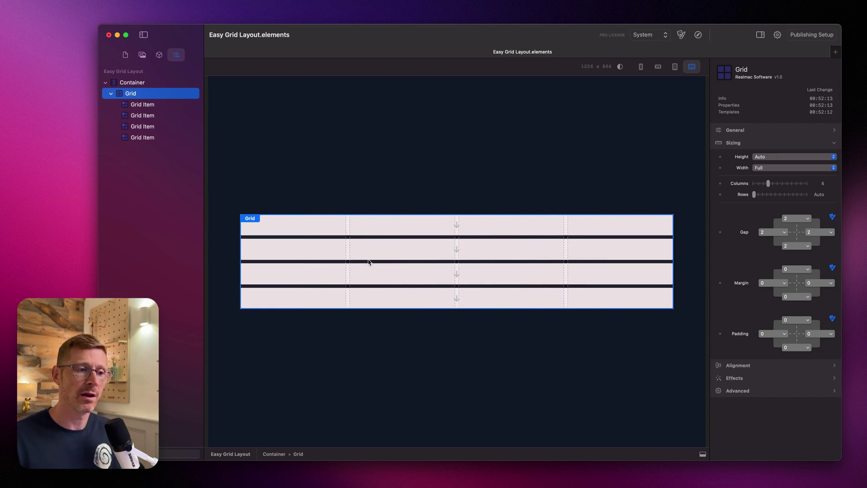
pyautogui.moveTo(791, 188); pyautogui.dragTo(818, 183)
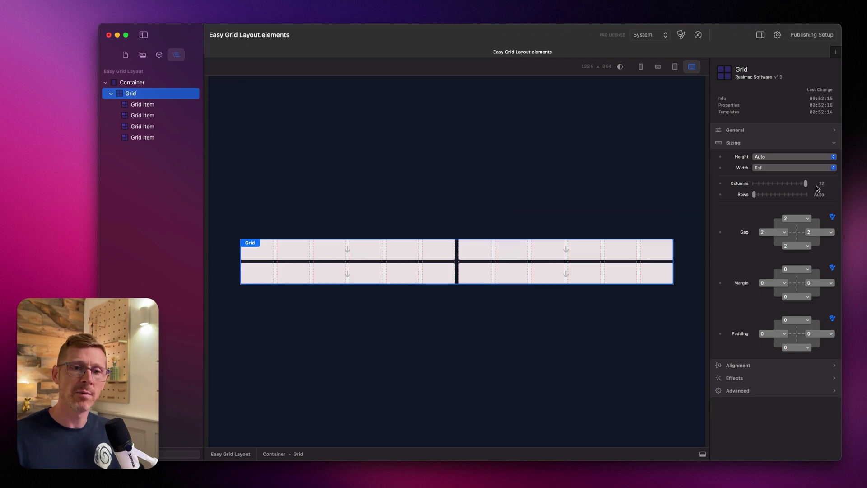
pyautogui.click(748, 131)
pyautogui.click(759, 154)
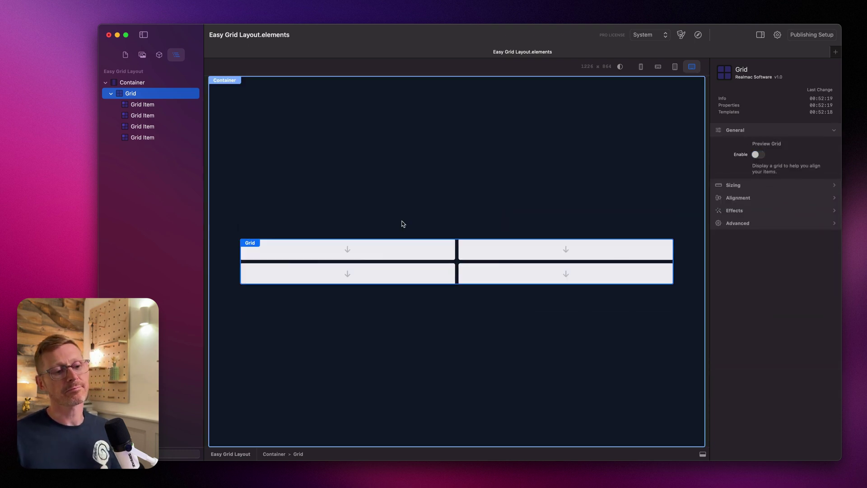
# Try the first grid item at 9 columns, then set its span to 3 columns
pyautogui.click(407, 250)
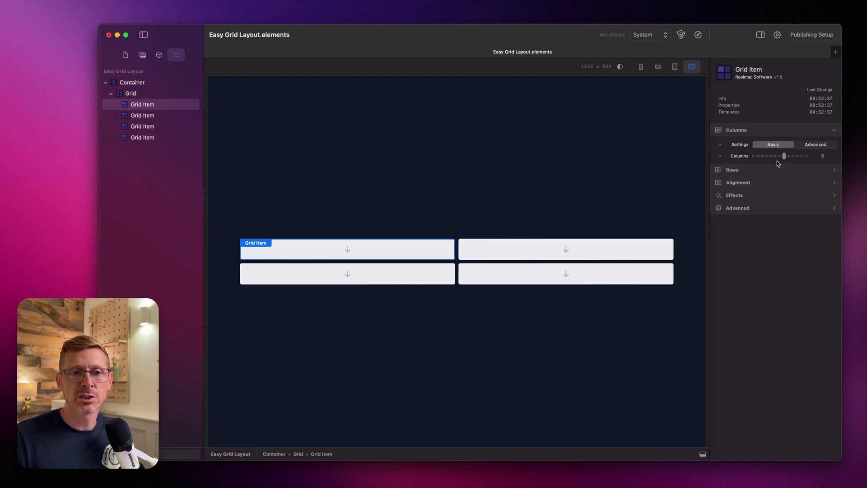
pyautogui.moveTo(787, 159); pyautogui.dragTo(795, 158)
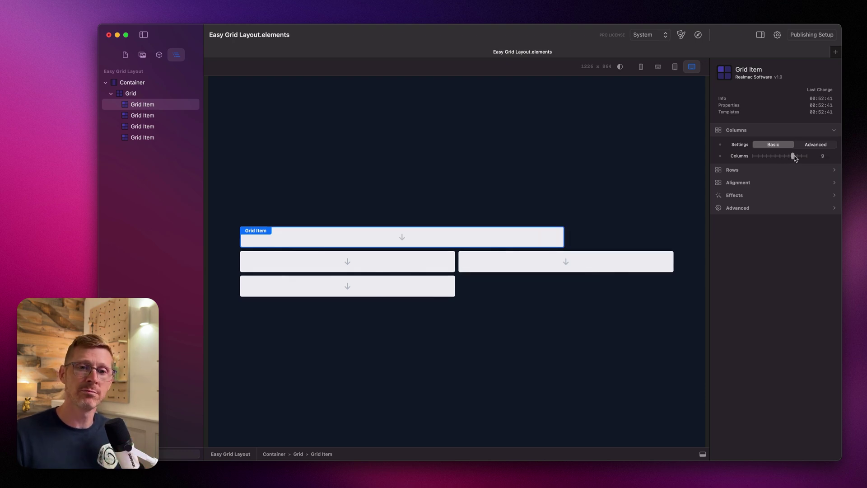
pyautogui.moveTo(794, 158); pyautogui.dragTo(767, 157)
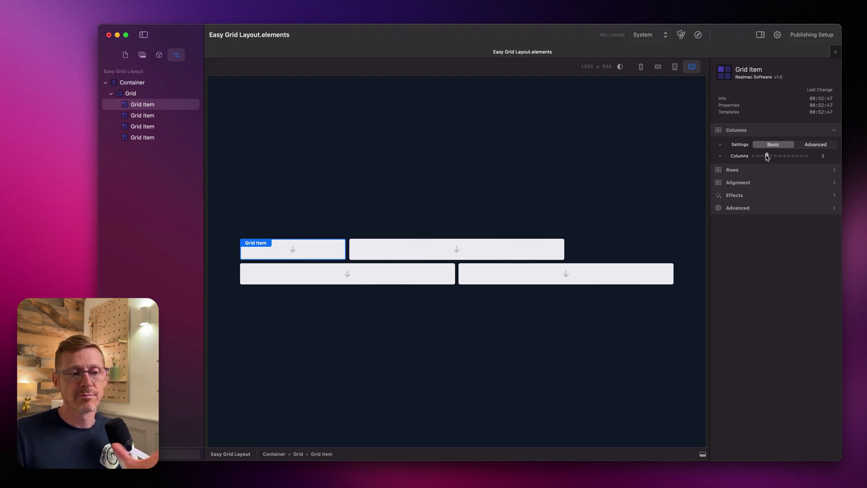
pyautogui.moveTo(767, 156); pyautogui.dragTo(767, 156)
# Set the third grid item's span to 3 columns
pyautogui.click(410, 273)
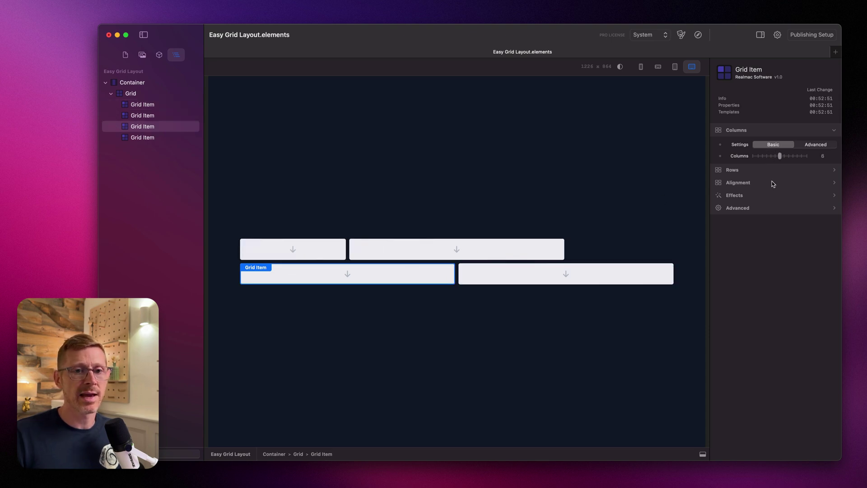
pyautogui.moveTo(778, 159); pyautogui.dragTo(767, 159)
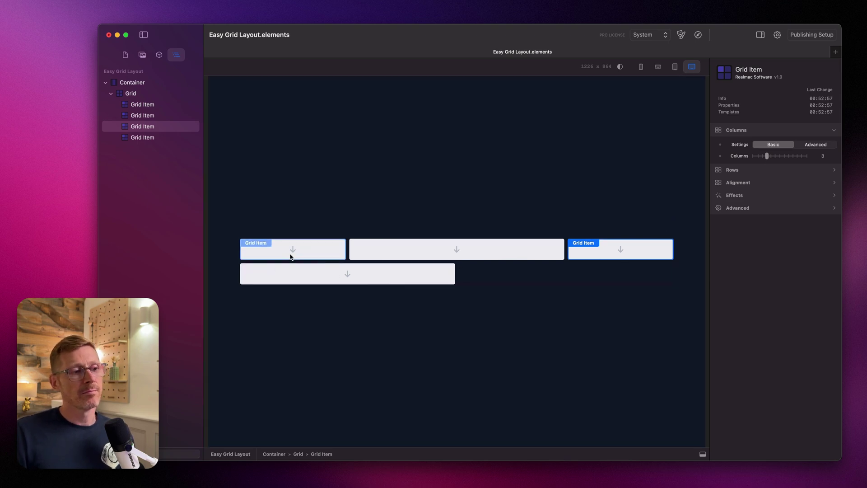
# Check the column span of each of the three grid items in the grid's first row
pyautogui.click(290, 256)
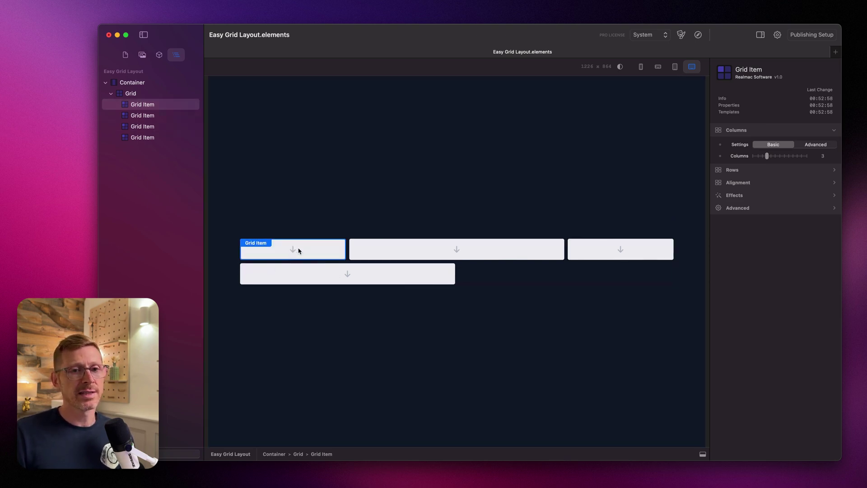
pyautogui.click(473, 248)
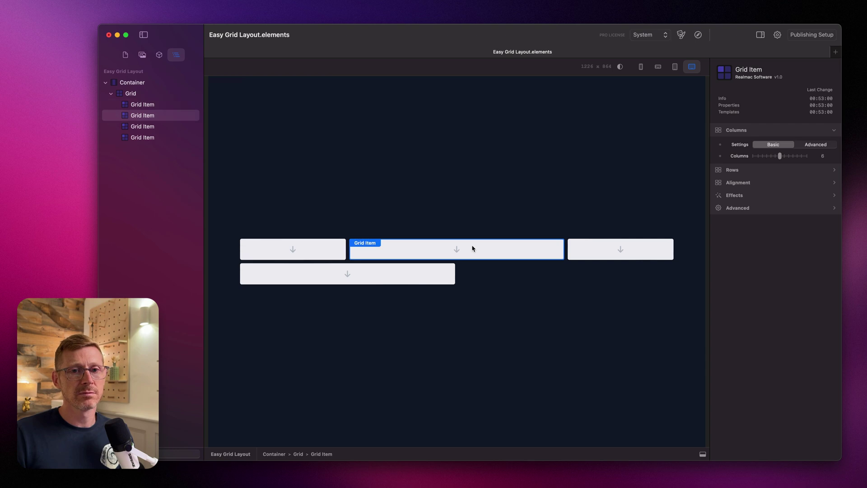
pyautogui.click(618, 251)
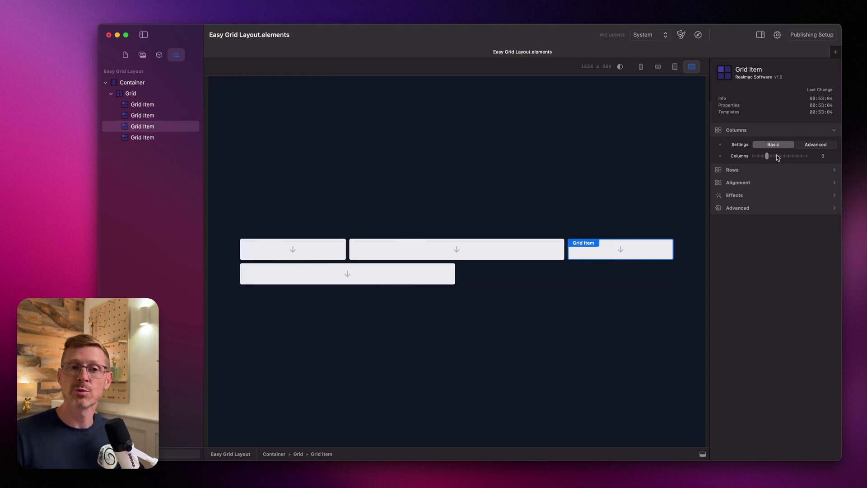
pyautogui.click(449, 259)
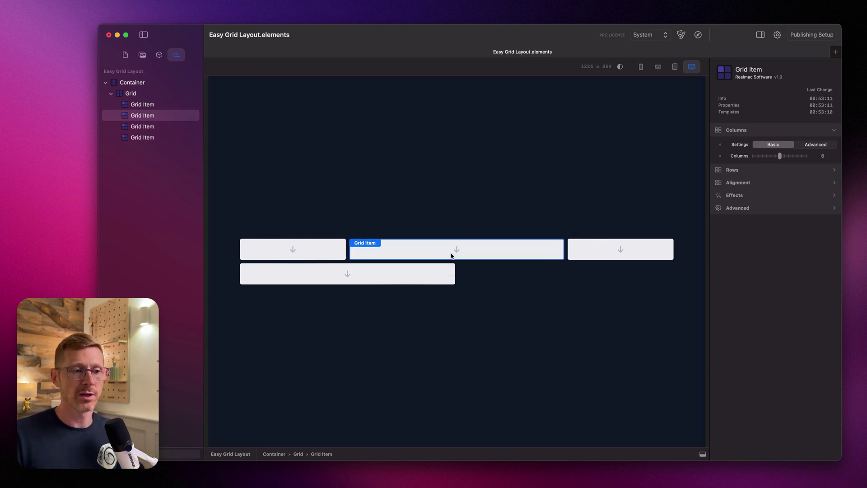
# Set the column span of the third grid item and the first grid item to 6 each
pyautogui.click(671, 240)
pyautogui.moveTo(776, 158); pyautogui.dragTo(780, 157)
pyautogui.click(451, 251)
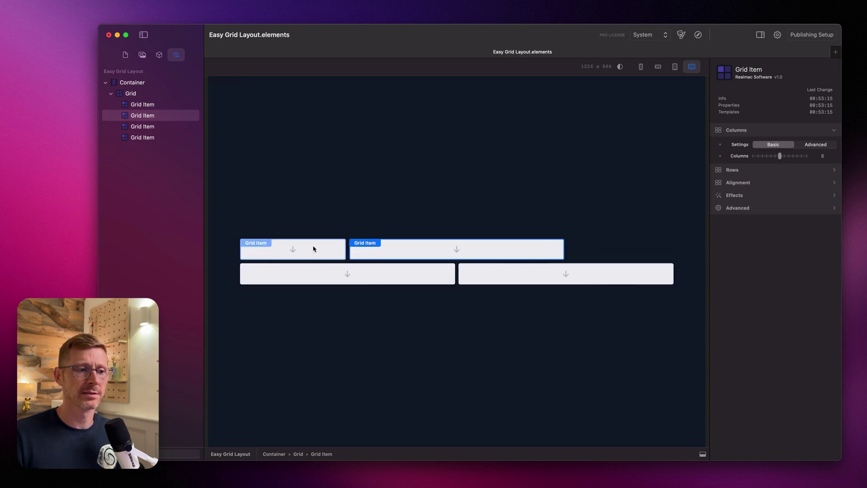
pyautogui.click(314, 249)
pyautogui.click(783, 157)
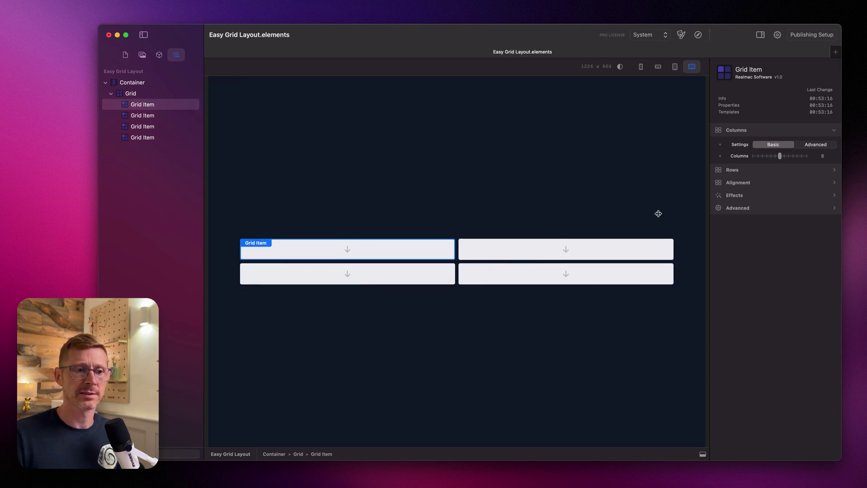
pyautogui.click(561, 256)
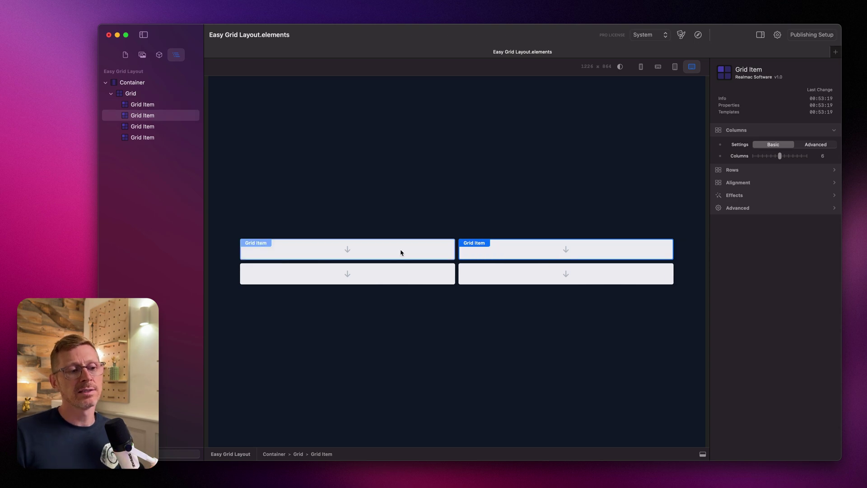
# Add a Heading and a Paragraph component inside the first grid item
pyautogui.click(159, 55)
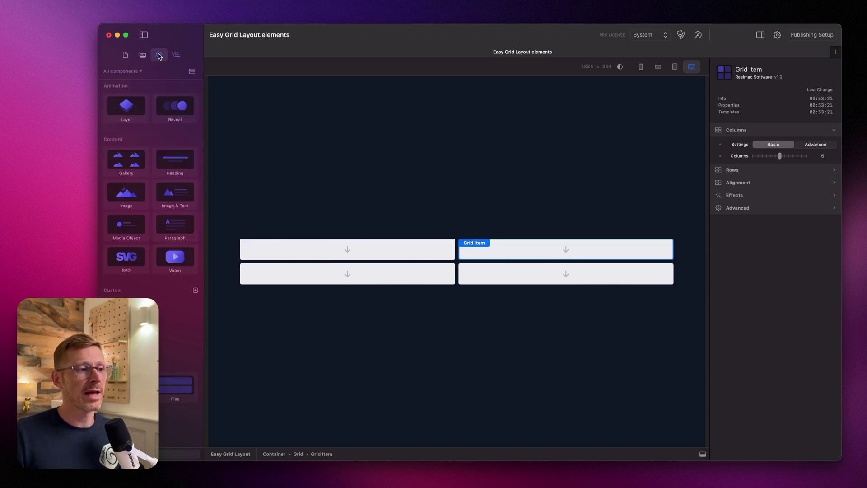
pyautogui.moveTo(175, 163); pyautogui.dragTo(257, 238)
pyautogui.moveTo(175, 224); pyautogui.dragTo(370, 255)
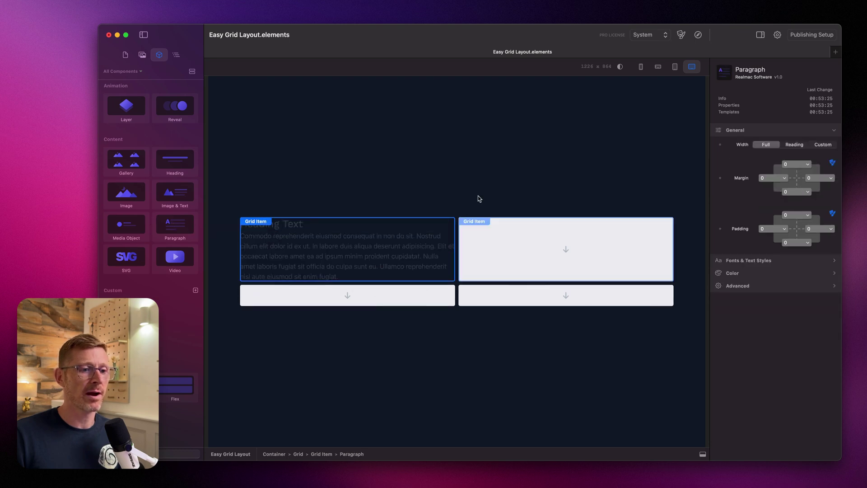
pyautogui.click(511, 172)
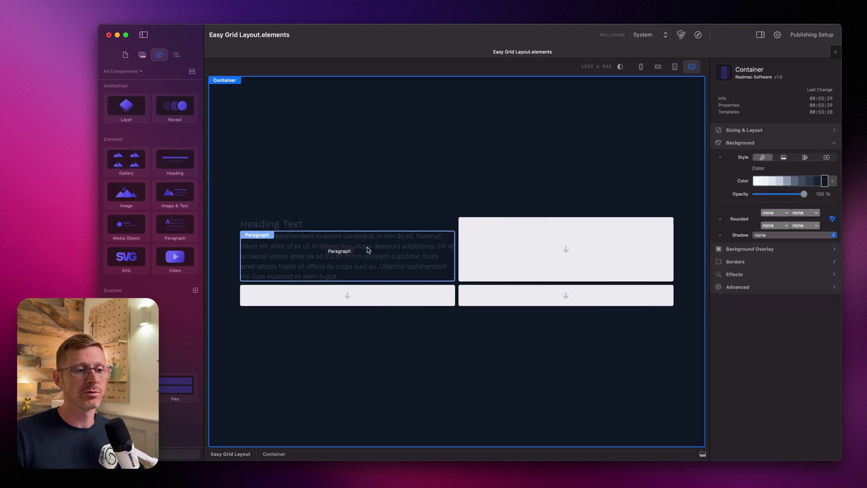
# Delete the paragraph and the heading from the first grid item
pyautogui.click(397, 252)
pyautogui.press('Delete')
pyautogui.click(318, 245)
pyautogui.press('Delete')
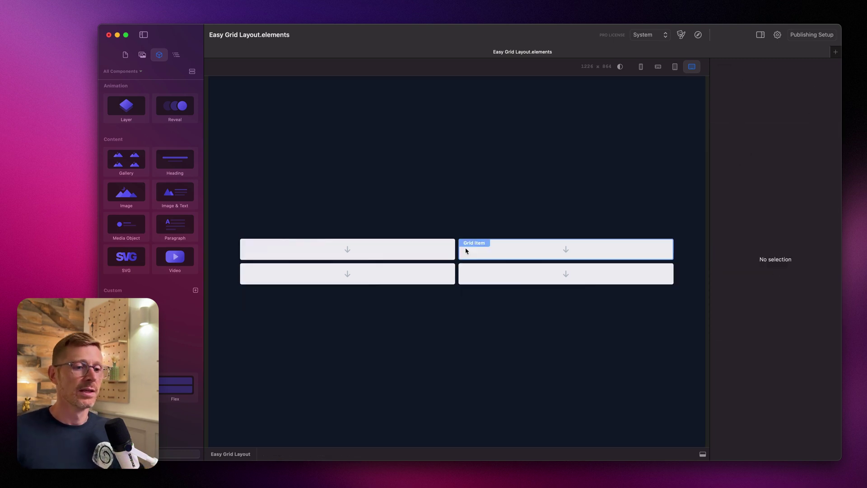
# Switch the first grid item to advanced column settings, try a start of 4, and set its start to 3
pyautogui.click(441, 248)
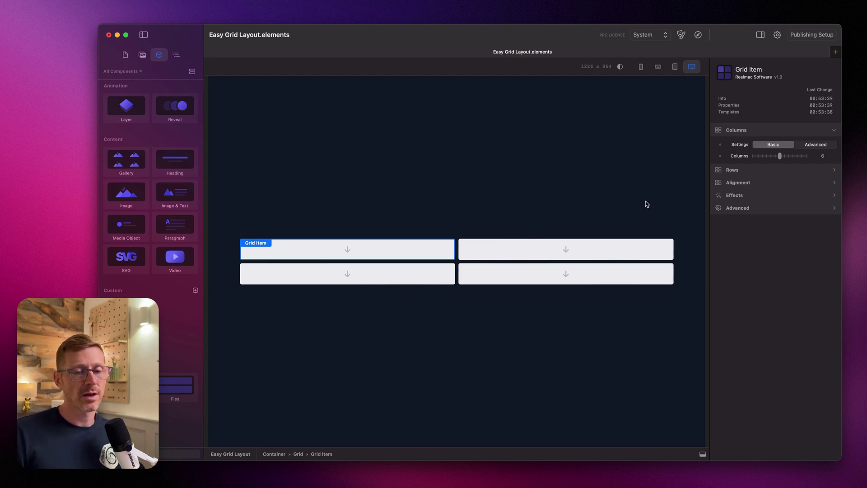
pyautogui.click(808, 148)
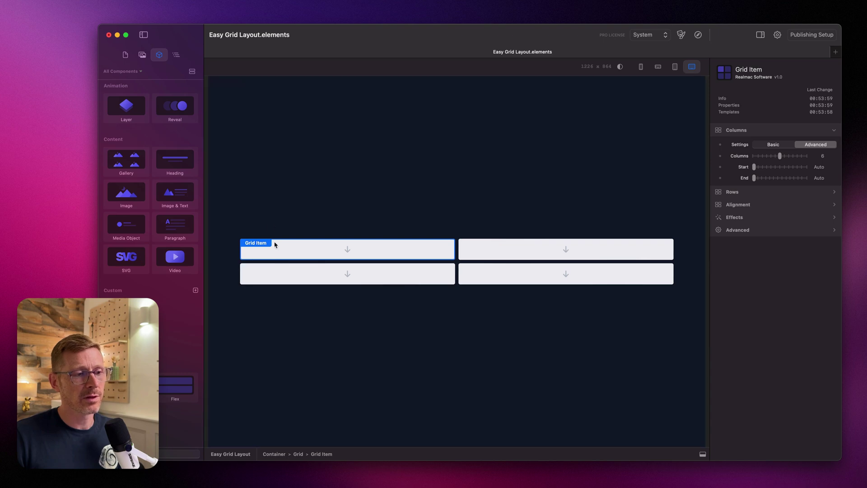
pyautogui.moveTo(755, 167); pyautogui.dragTo(770, 167)
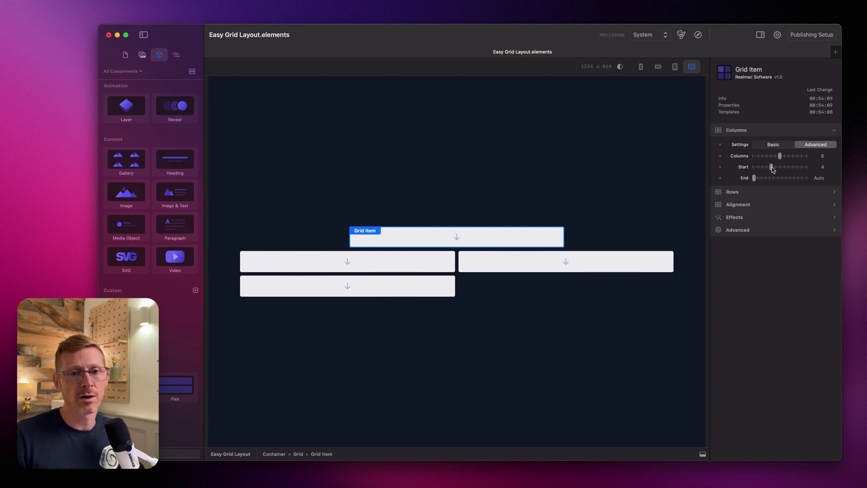
pyautogui.moveTo(776, 167)
pyautogui.mouseDown()
pyautogui.moveTo(783, 168)
pyautogui.moveTo(769, 172)
pyautogui.mouseUp()
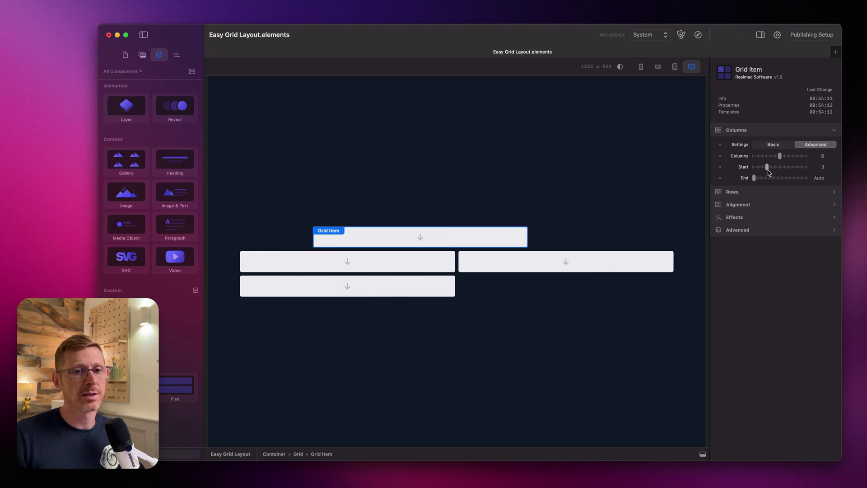
# Set the first grid item's column span to Auto and adjust its range to start at 4 and end at 10
pyautogui.click(785, 156)
pyautogui.moveTo(784, 156); pyautogui.dragTo(816, 180)
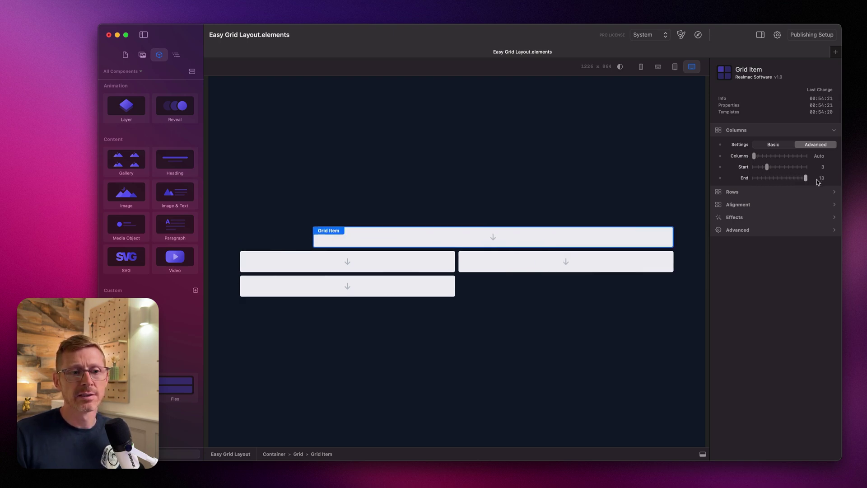
pyautogui.click(806, 179)
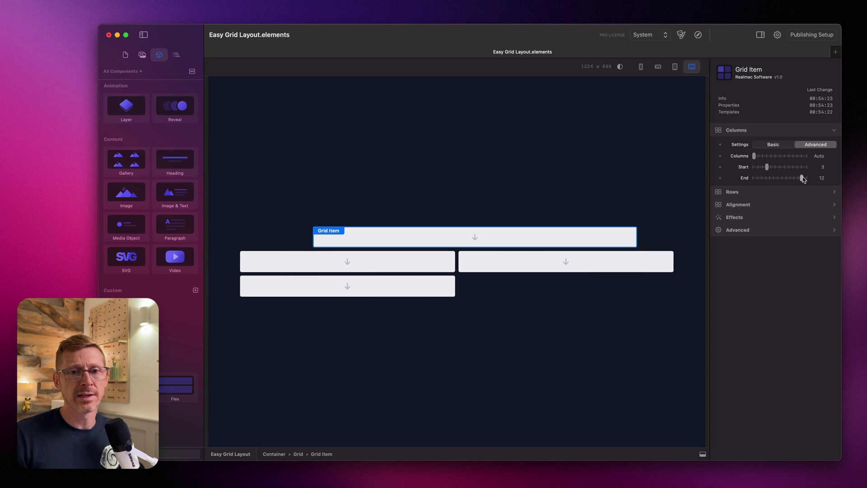
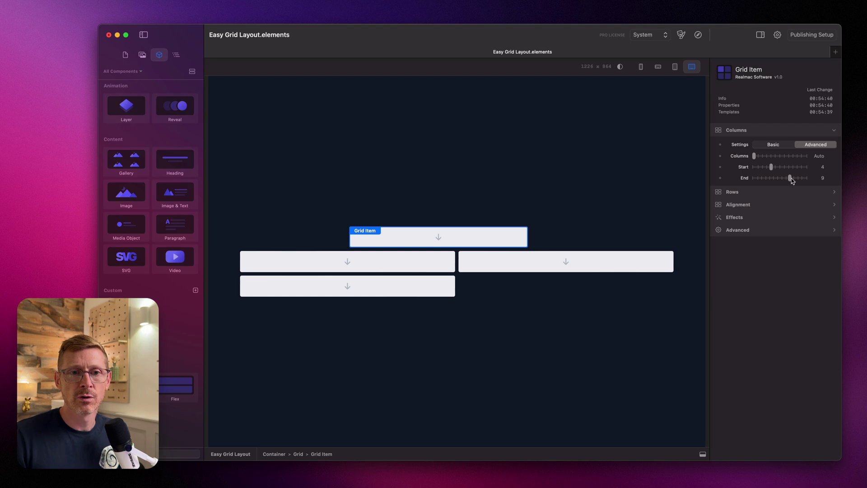
pyautogui.moveTo(791, 179); pyautogui.dragTo(795, 179)
pyautogui.click(530, 131)
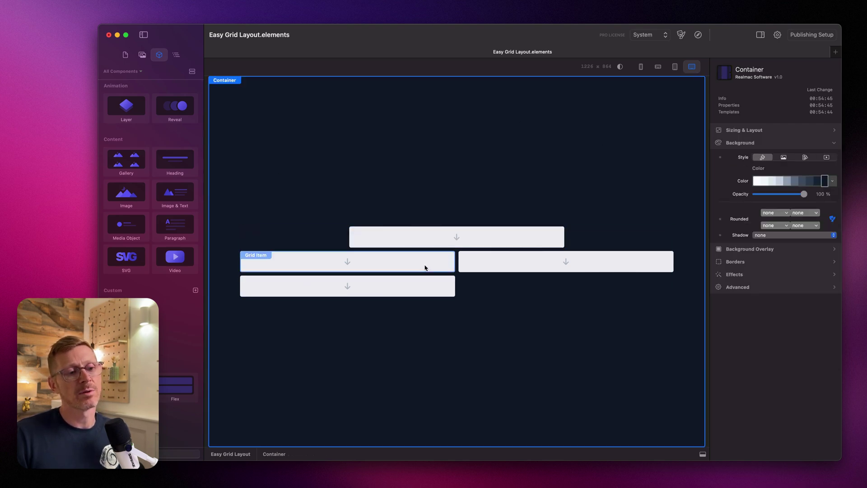
# Switch the second grid item to advanced column settings with a start of 7 and an end of 13
pyautogui.click(444, 271)
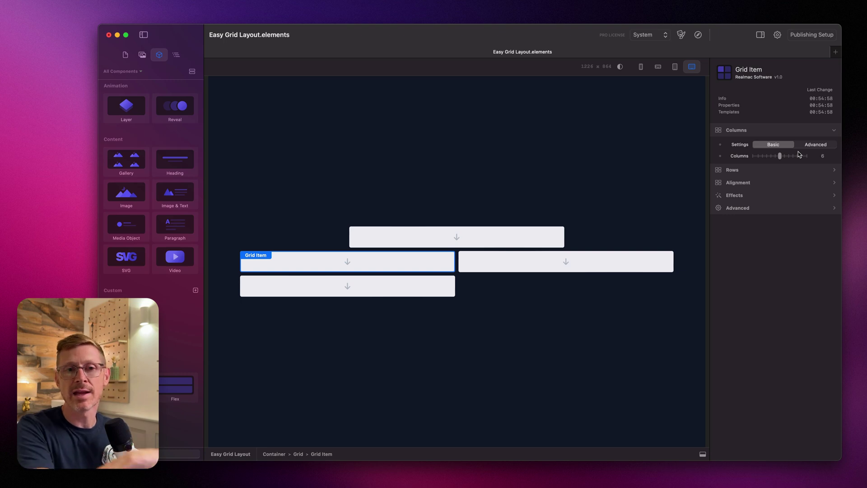
pyautogui.click(814, 144)
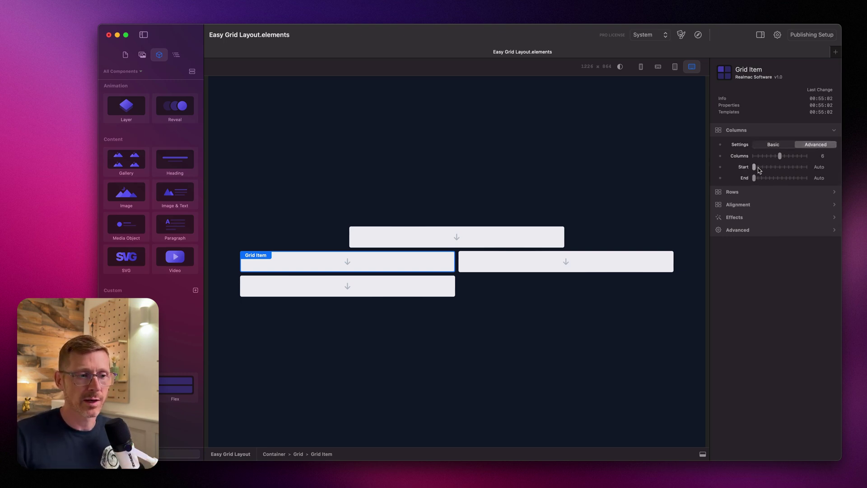
pyautogui.moveTo(759, 168); pyautogui.dragTo(808, 178)
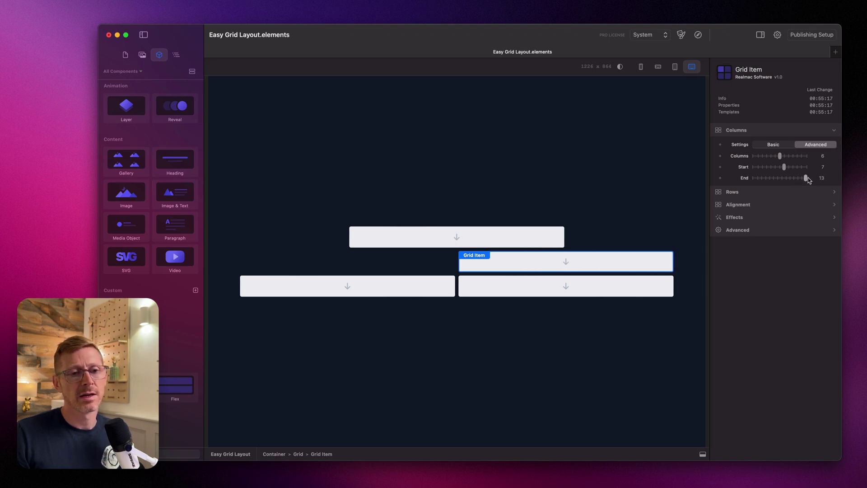
# Delete the fourth grid item and give the third one advanced column settings with a start of 3 and an end of 7
pyautogui.click(541, 291)
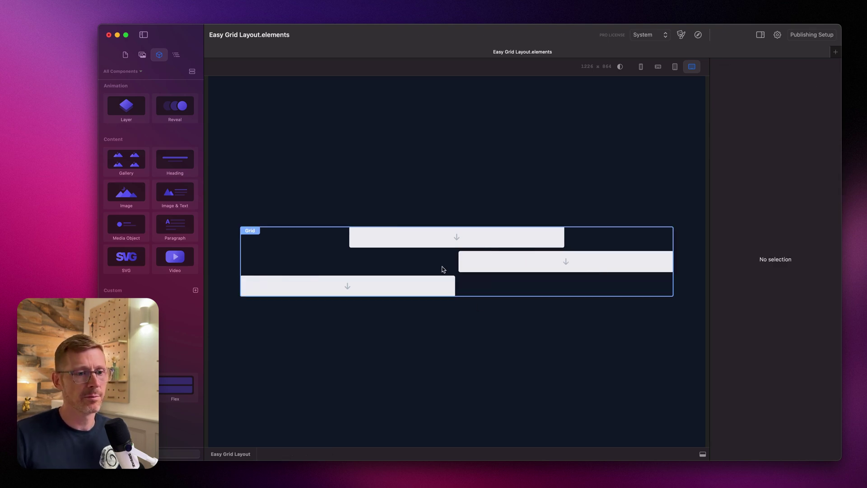
pyautogui.click(449, 288)
pyautogui.click(803, 145)
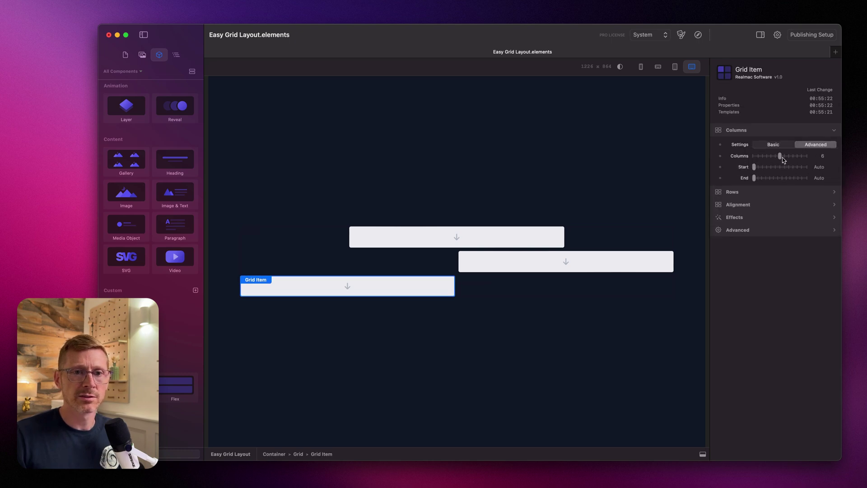
pyautogui.moveTo(760, 168); pyautogui.dragTo(783, 179)
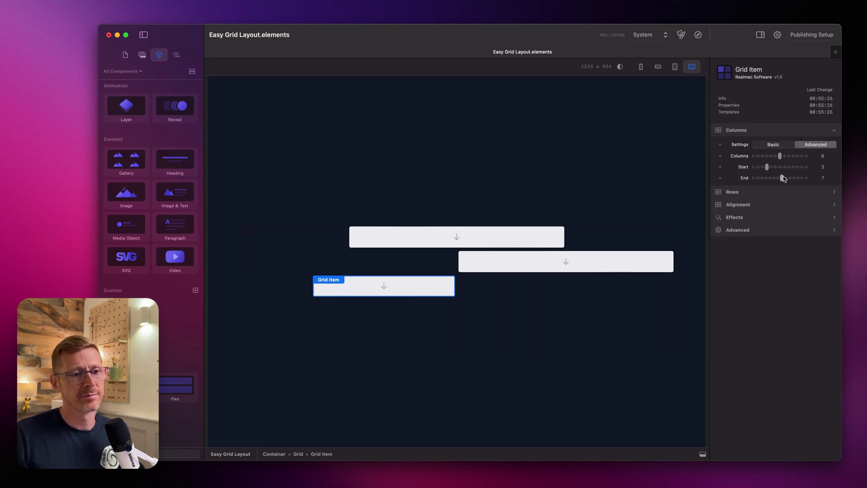
# Set the second grid item's column end to 10, and the first grid item's start to 3 and end to 9
pyautogui.click(663, 268)
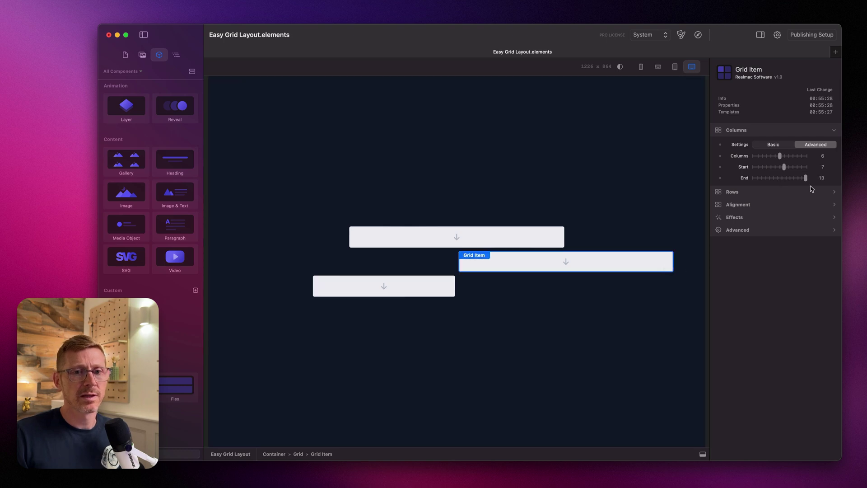
pyautogui.moveTo(797, 180); pyautogui.dragTo(795, 179)
pyautogui.click(470, 236)
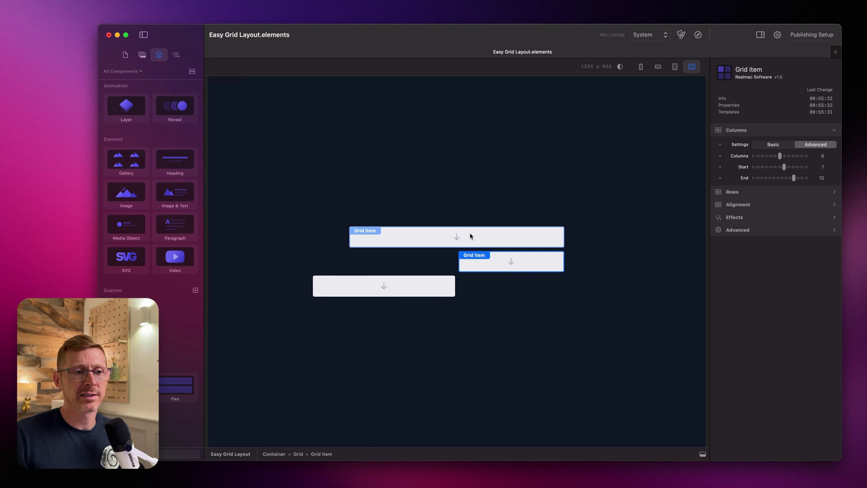
pyautogui.moveTo(774, 169); pyautogui.dragTo(789, 180)
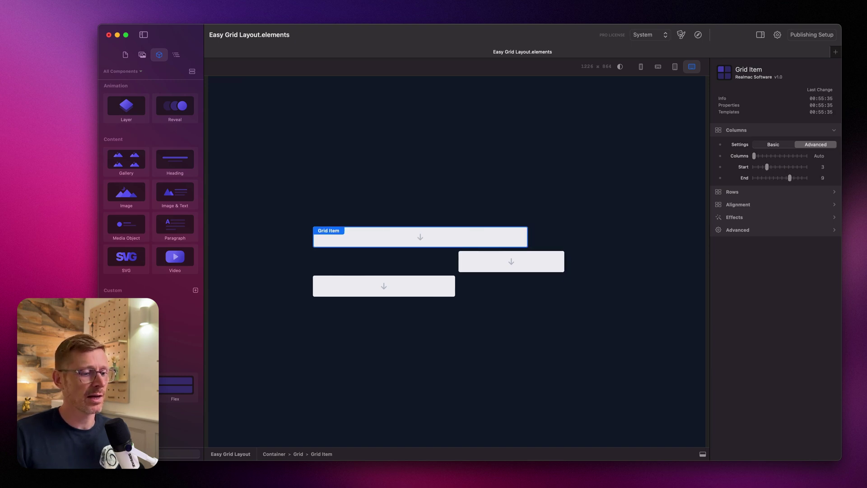
# Switch to the Example One page to view its finished grid layout
pyautogui.click(236, 458)
pyautogui.click(248, 459)
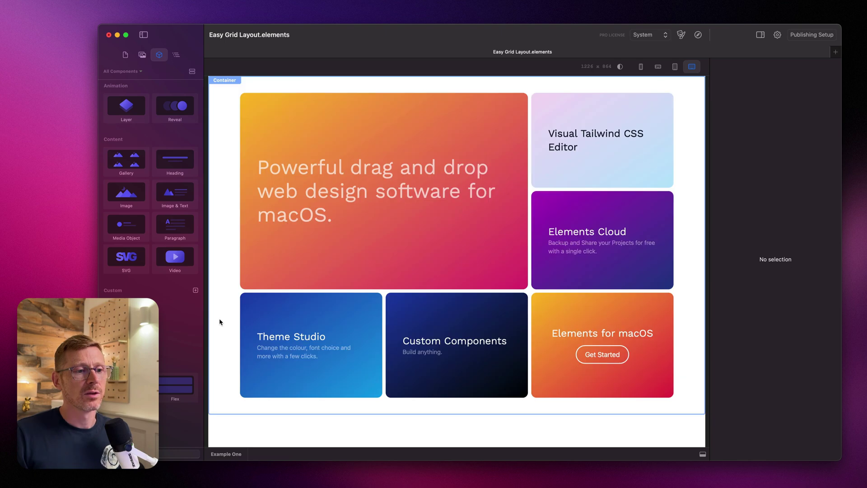
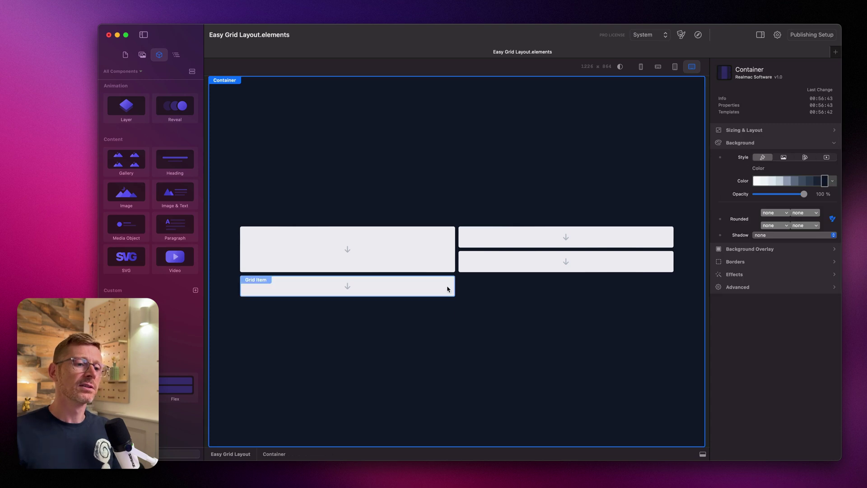
# Show the page's component outline and duplicate the grid item in the bottom row nine times
pyautogui.click(447, 286)
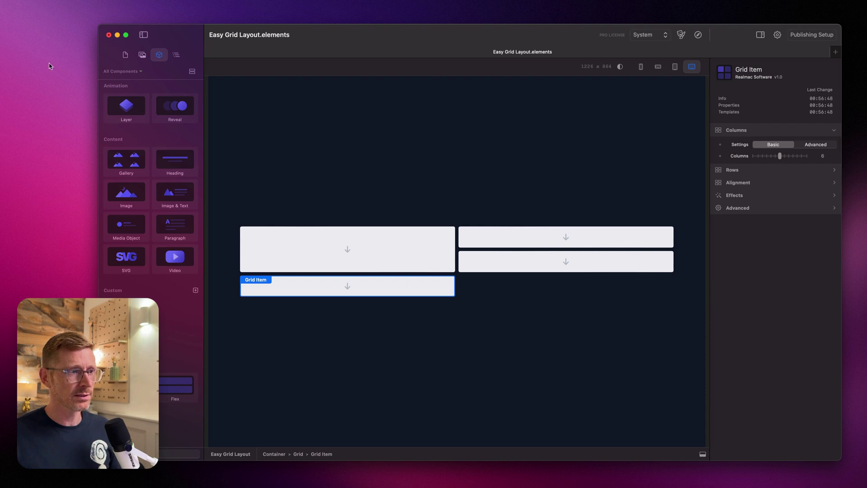
pyautogui.click(176, 55)
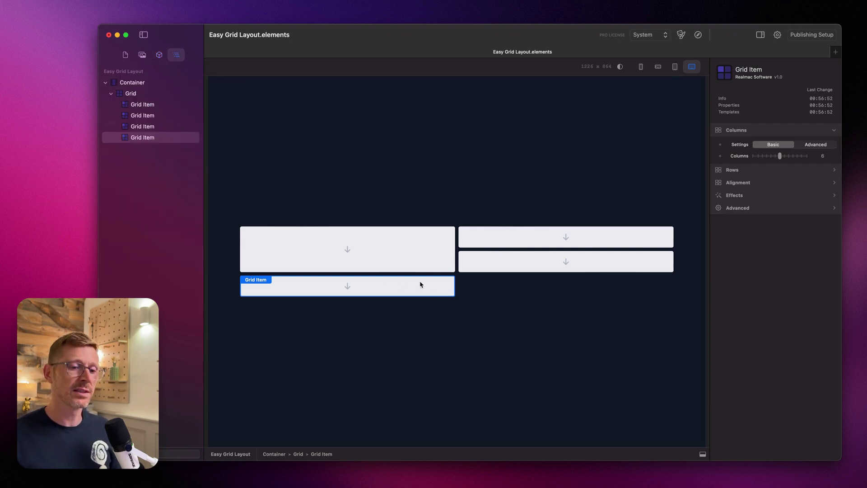
pyautogui.press('super+d')
pyautogui.click(504, 291)
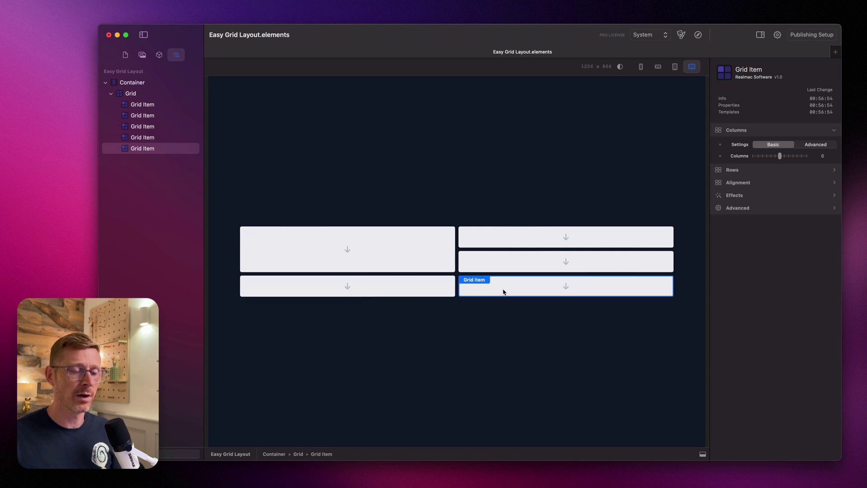
pyautogui.press('super+d')
pyautogui.press('super+d')
pyautogui.press('super+d')
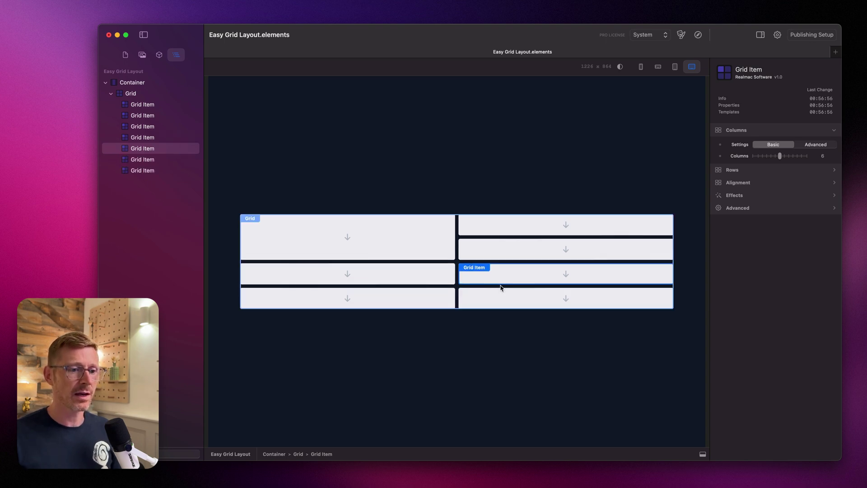
pyautogui.press('super+d')
pyautogui.press('super+d')
pyautogui.press('super+d')
pyautogui.press('super+d')
pyautogui.press('super+d')
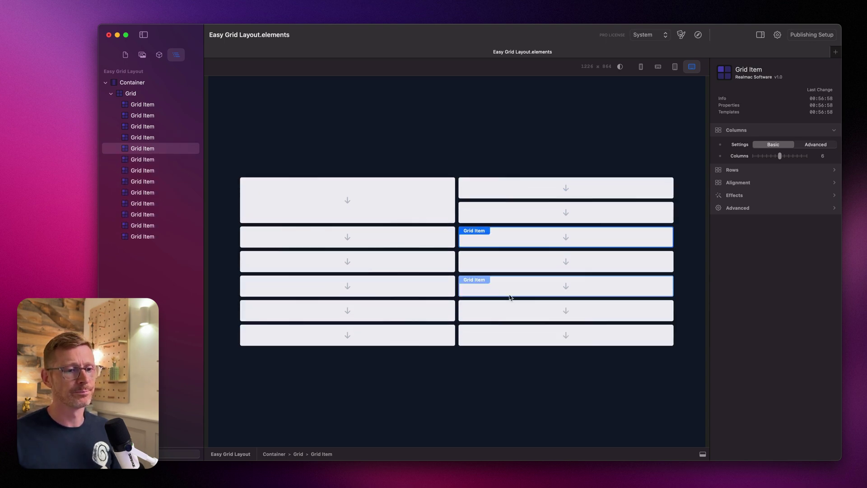
# Set the four grid items in the bottom two rows to span 3 columns each
pyautogui.click(496, 331)
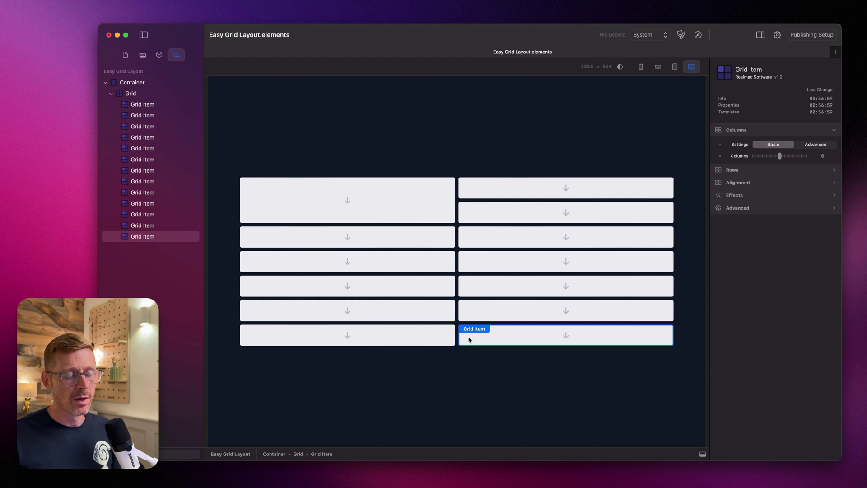
pyautogui.keyDown('shift'); pyautogui.click(439, 334); pyautogui.keyUp('shift')
pyautogui.keyDown('shift'); pyautogui.click(433, 311); pyautogui.keyUp('shift')
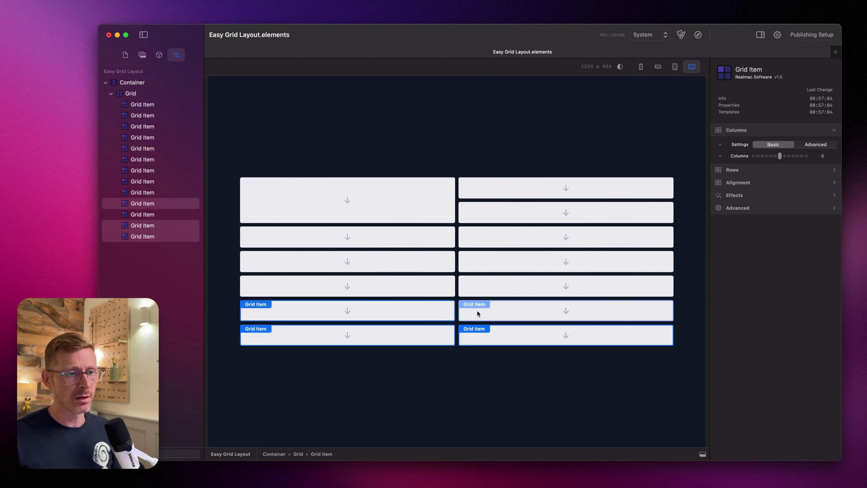
pyautogui.keyDown('shift'); pyautogui.click(477, 312); pyautogui.keyUp('shift')
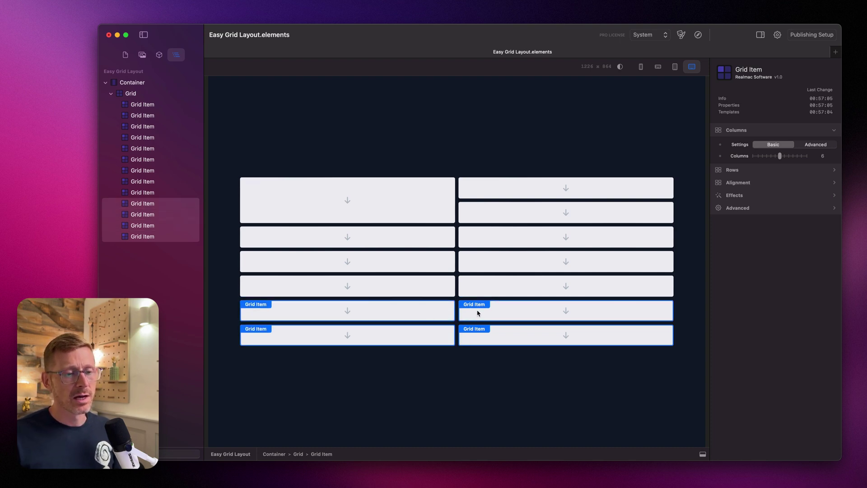
pyautogui.keyDown('shift'); pyautogui.click(506, 291); pyautogui.keyUp('shift')
pyautogui.keyDown('shift'); pyautogui.click(505, 292); pyautogui.keyUp('shift')
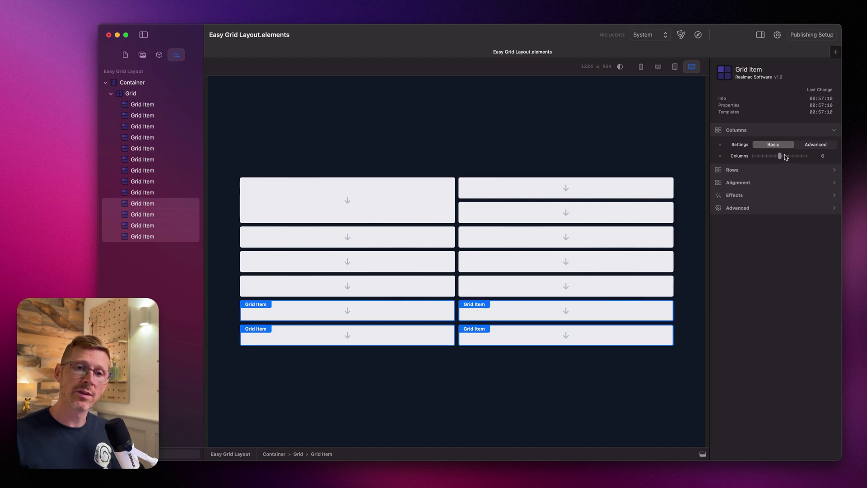
pyautogui.moveTo(785, 155); pyautogui.dragTo(767, 157)
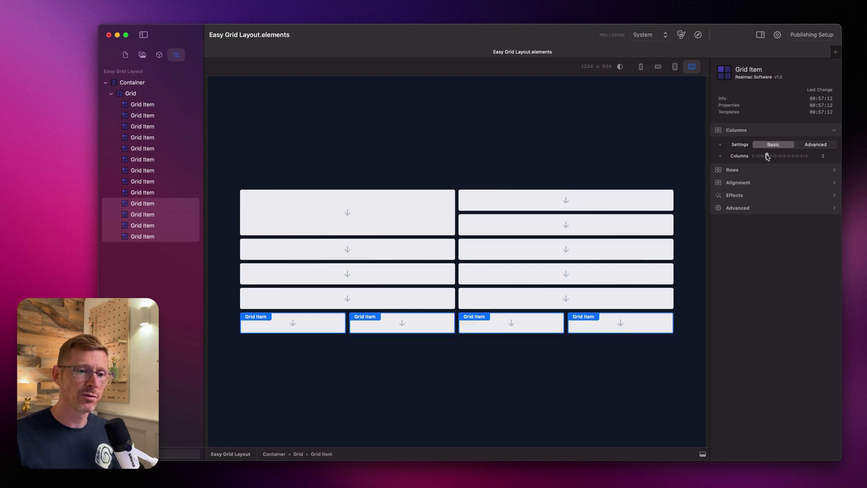
pyautogui.click(600, 135)
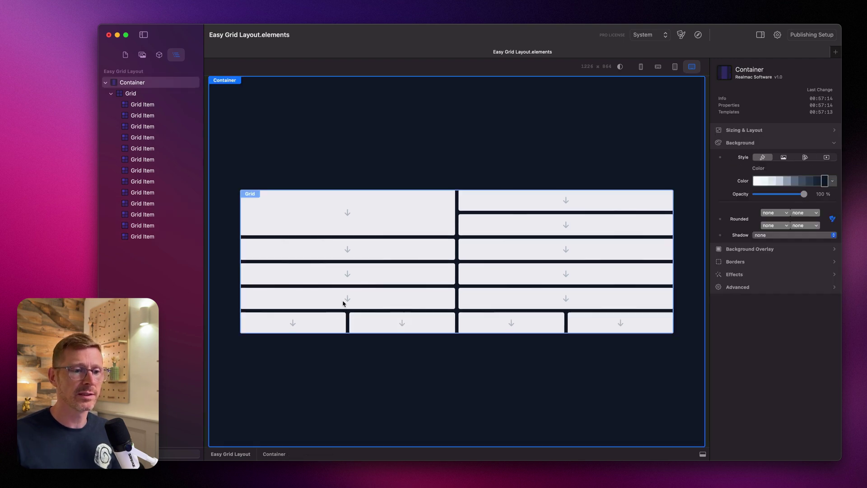
# Set the two grid items directly above the bottom row of four to span 3 columns each
pyautogui.click(394, 304)
pyautogui.keyDown('shift'); pyautogui.click(486, 291); pyautogui.keyUp('shift')
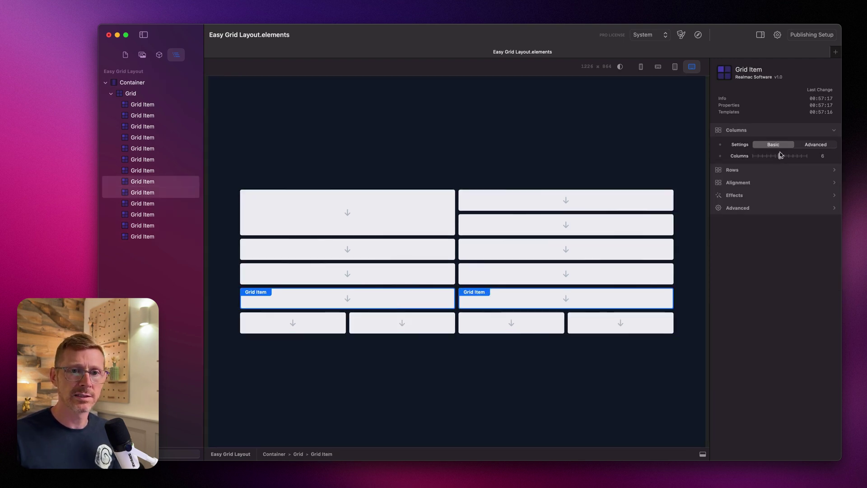
pyautogui.moveTo(781, 155); pyautogui.dragTo(765, 159)
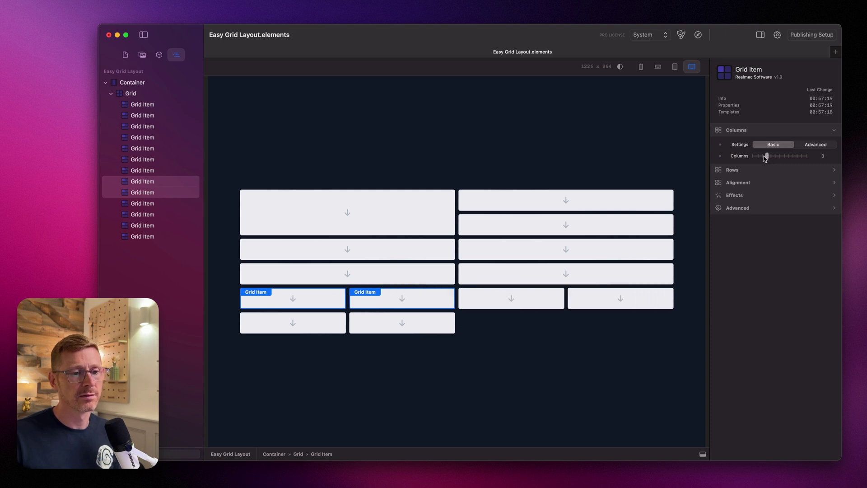
# Make the first grid item of the last half-width row span all 12 columns
pyautogui.click(490, 281)
pyautogui.click(441, 277)
pyautogui.moveTo(780, 156)
pyautogui.mouseDown()
pyautogui.moveTo(807, 156)
pyautogui.moveTo(781, 157)
pyautogui.mouseUp()
# Set the second-to-last grid item to 6 columns and delete the last grid item
pyautogui.click(535, 330)
pyautogui.click(312, 334)
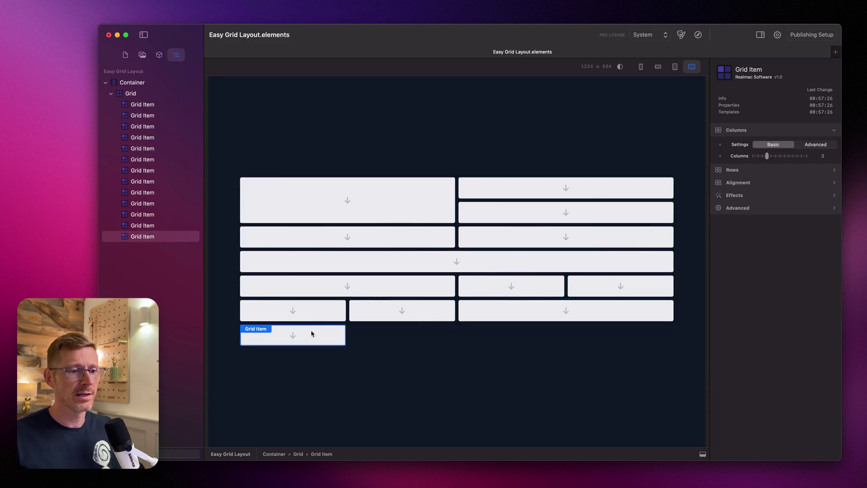
pyautogui.press('Delete')
# Set the two grid items in the row below the tall one to span 3 and 9 columns
pyautogui.click(557, 251)
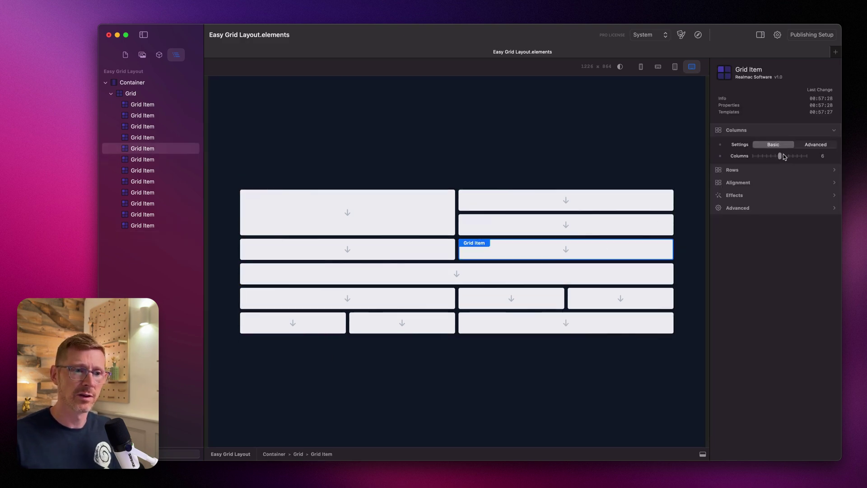
pyautogui.moveTo(783, 156); pyautogui.dragTo(808, 155)
pyautogui.click(542, 210)
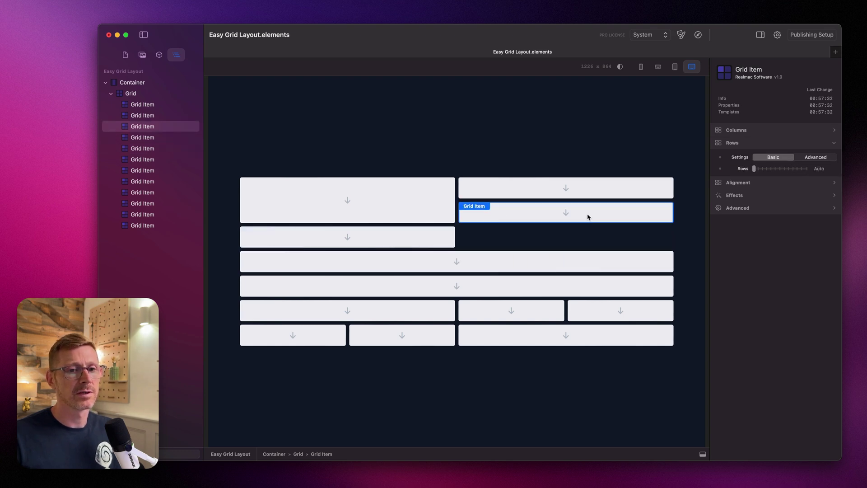
pyautogui.click(397, 239)
pyautogui.moveTo(780, 156)
pyautogui.mouseDown()
pyautogui.moveTo(768, 155)
pyautogui.moveTo(812, 154)
pyautogui.moveTo(767, 156)
pyautogui.moveTo(794, 158)
pyautogui.mouseUp()
pyautogui.click(627, 271)
pyautogui.click(586, 405)
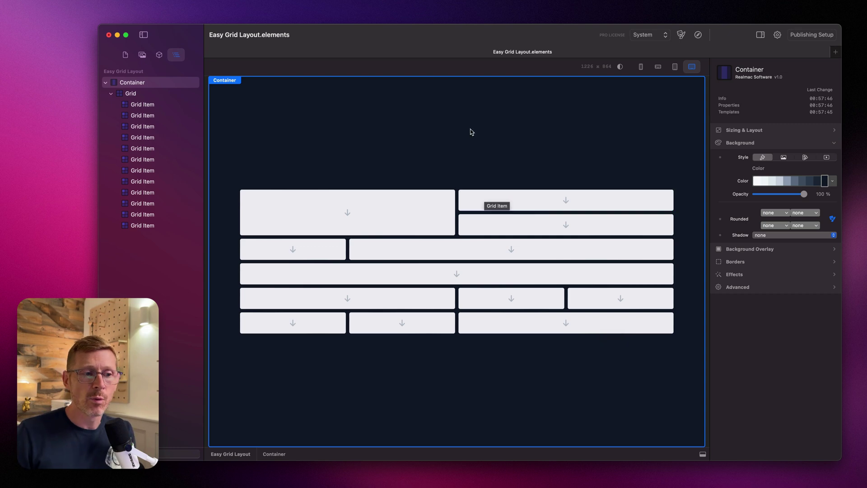
# Add a Container component inside the tall first grid item and set its height to Full
pyautogui.click(126, 54)
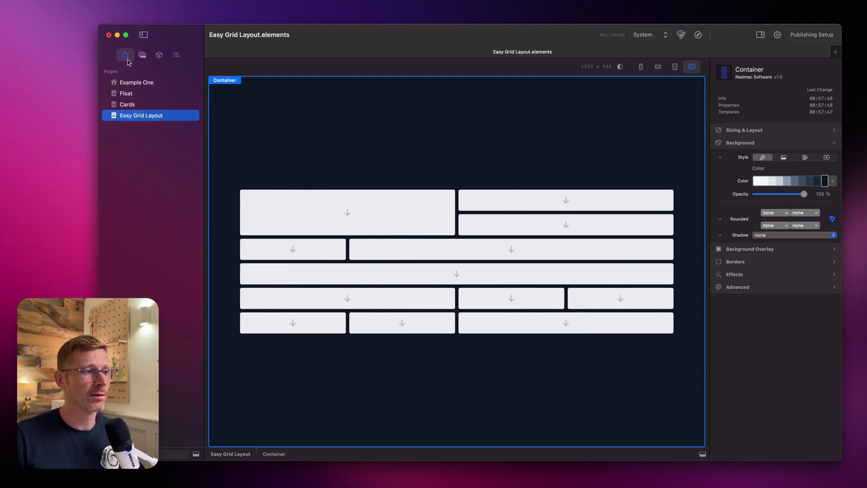
pyautogui.click(142, 55)
pyautogui.click(154, 55)
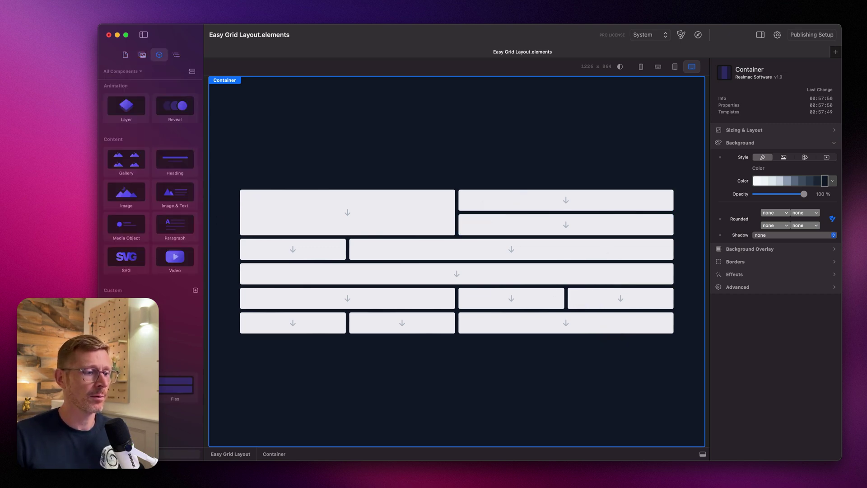
pyautogui.moveTo(169, 358); pyautogui.dragTo(426, 223)
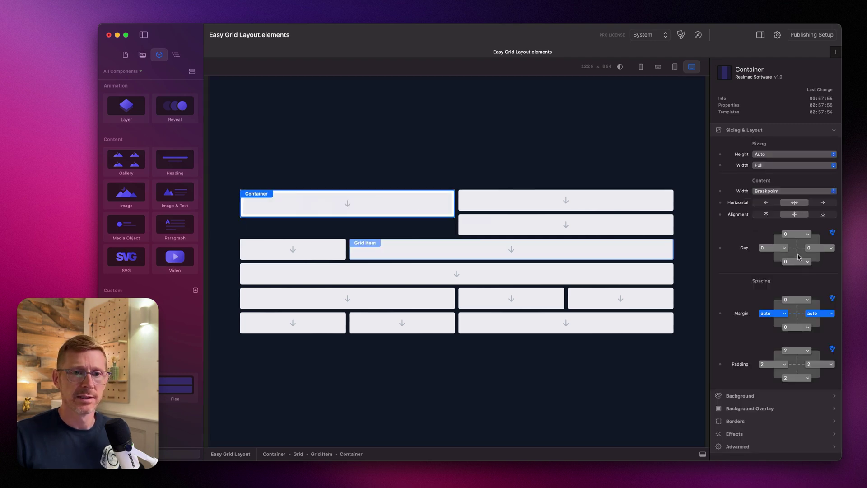
pyautogui.click(775, 154)
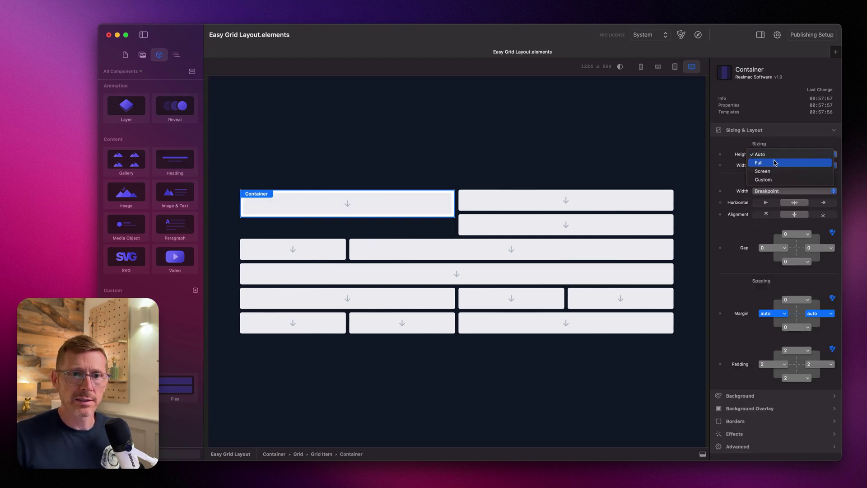
pyautogui.click(775, 160)
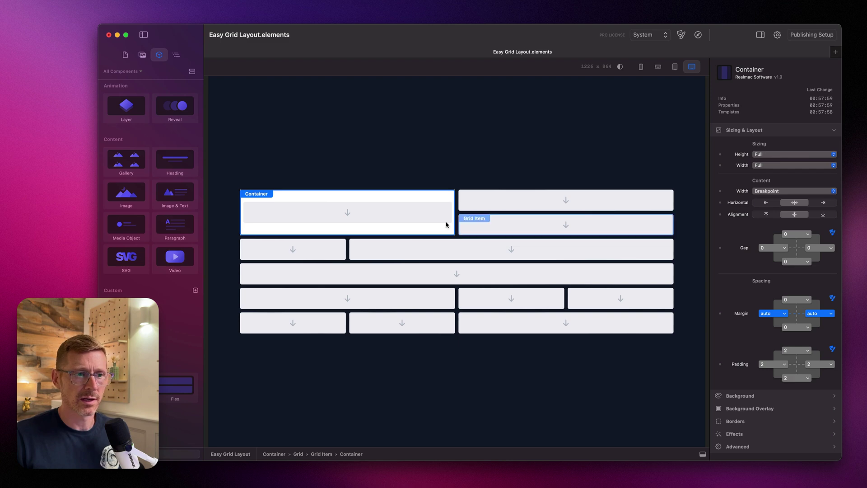
# Give the container a gradient background starting from the mid-tone shade of the brand purple
pyautogui.click(747, 397)
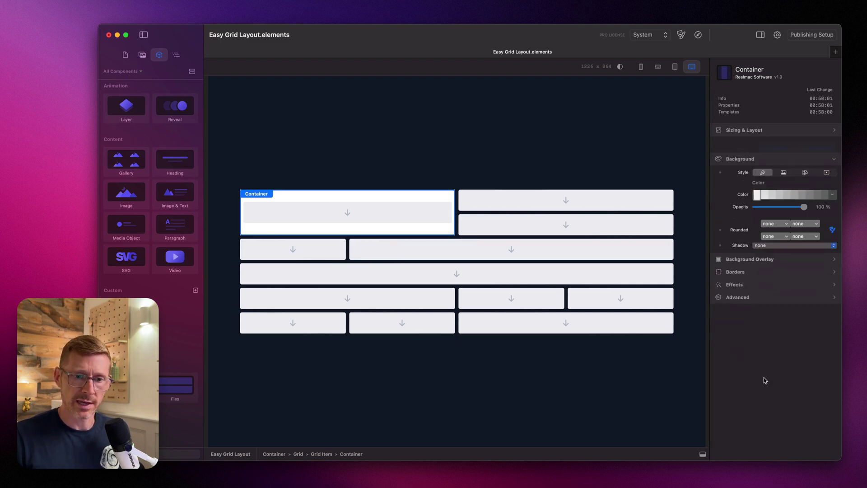
pyautogui.click(806, 158)
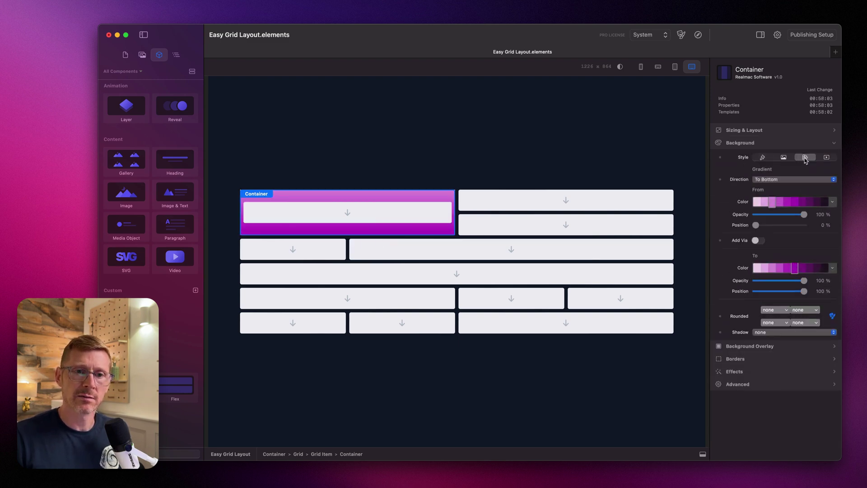
pyautogui.click(833, 203)
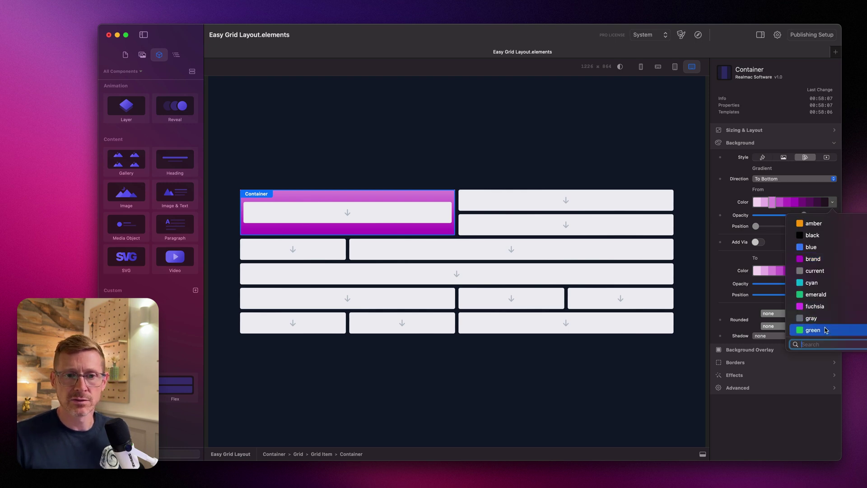
pyautogui.click(828, 265)
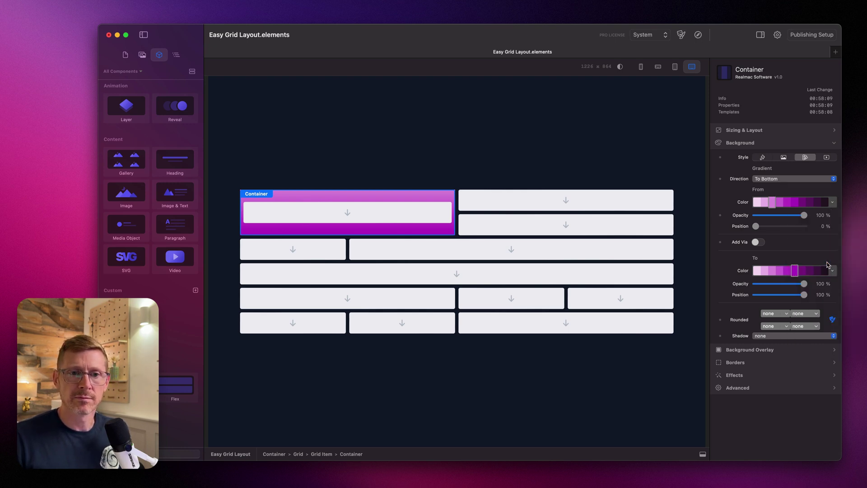
pyautogui.click(799, 204)
pyautogui.click(796, 203)
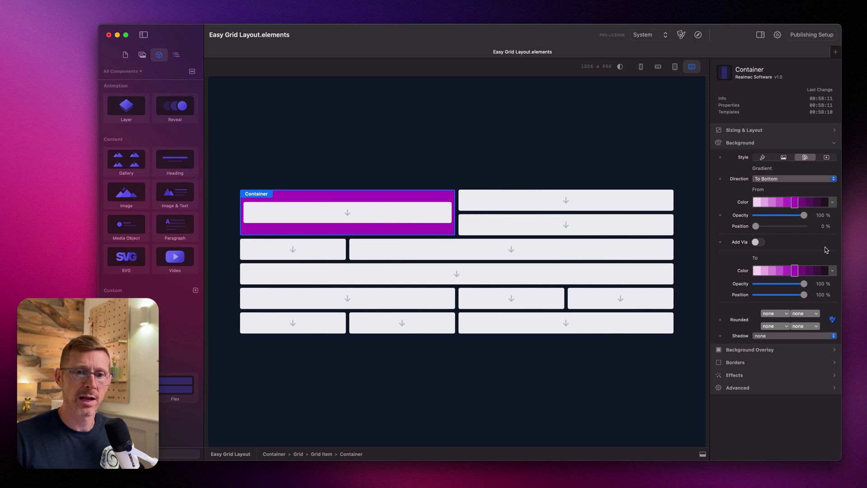
# Try the sky color as the gradient's end color, comparing its darkest and mid-tone shades
pyautogui.click(834, 271)
pyautogui.scroll(-3, 828, 377)
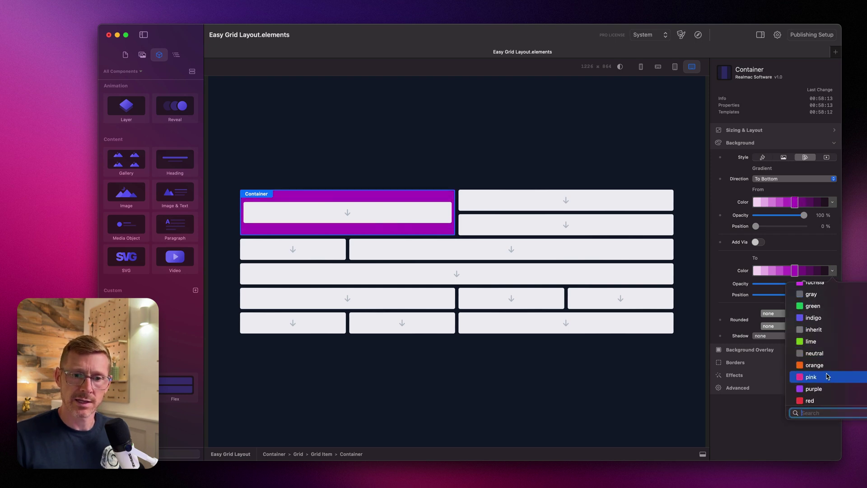
pyautogui.scroll(-2, 827, 376)
pyautogui.click(827, 374)
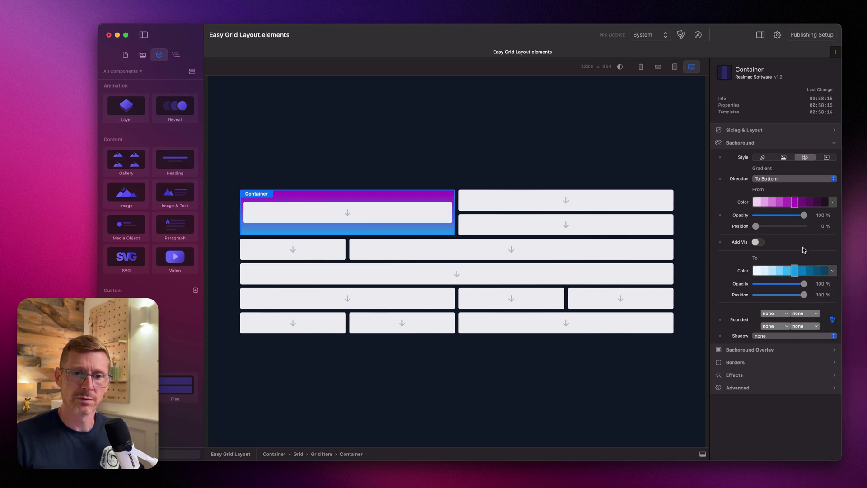
pyautogui.click(824, 271)
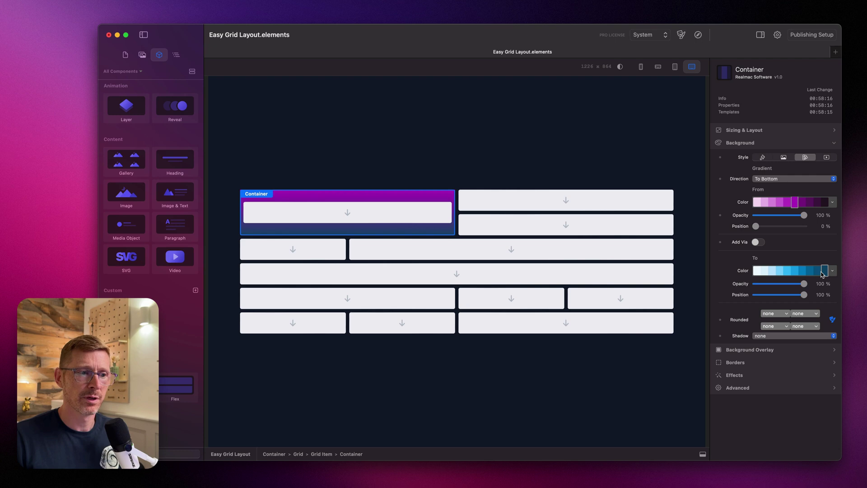
pyautogui.click(794, 270)
# Set the gradient's end color to a dark shade of blue and its direction to To Top Right
pyautogui.click(832, 271)
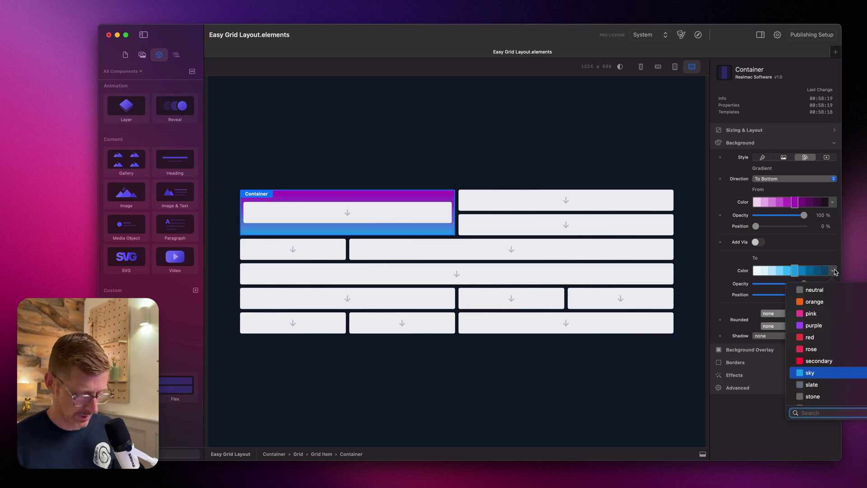
pyautogui.write('blue')
pyautogui.press('Return')
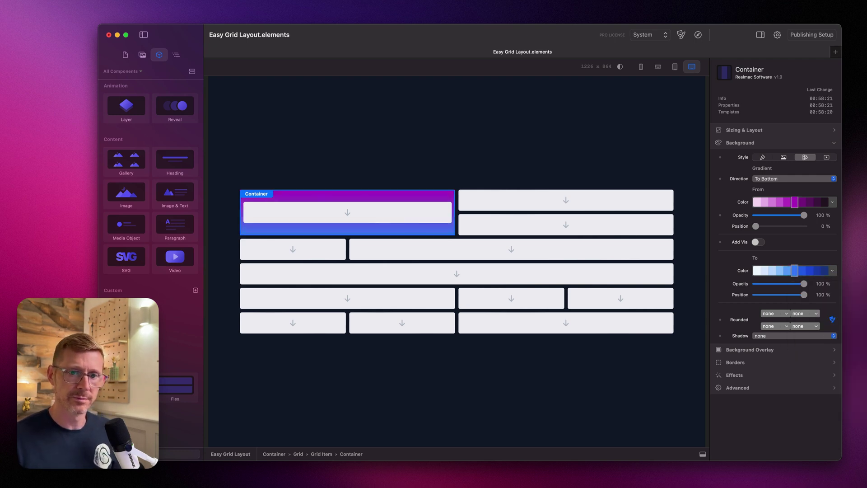
pyautogui.click(818, 273)
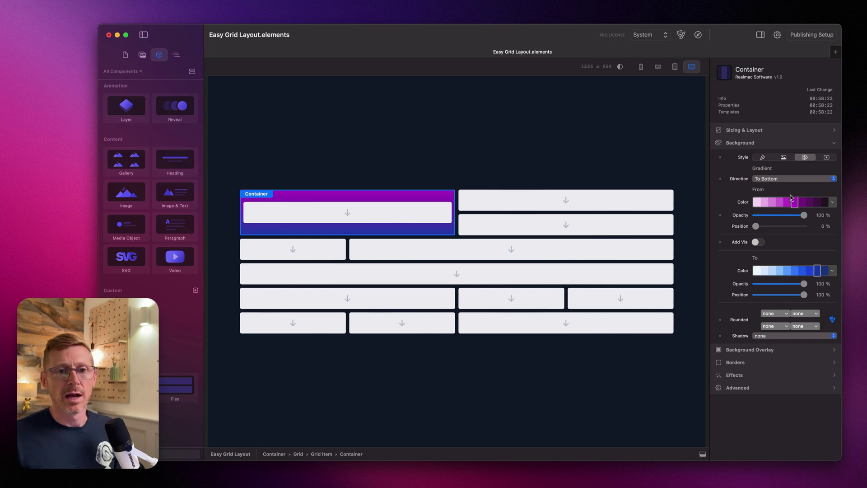
pyautogui.click(778, 179)
pyautogui.click(785, 153)
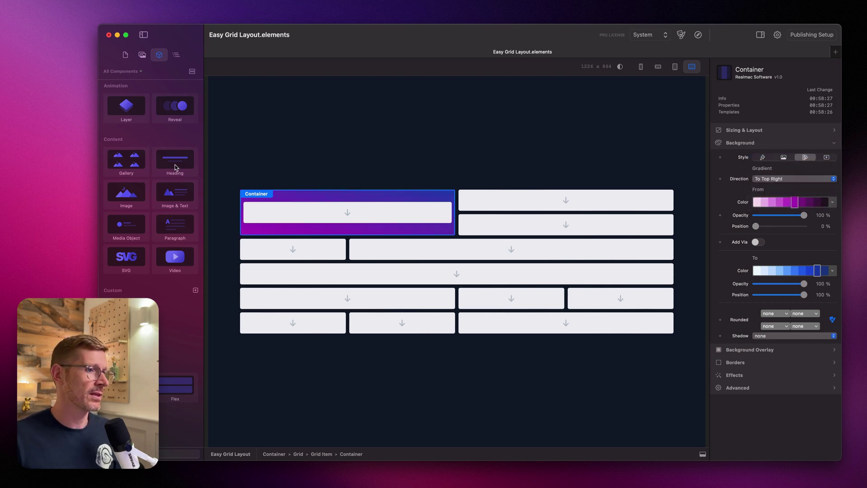
# Add a Heading component inside the gradient container and give its text the lightest color shade
pyautogui.moveTo(175, 167); pyautogui.dragTo(374, 223)
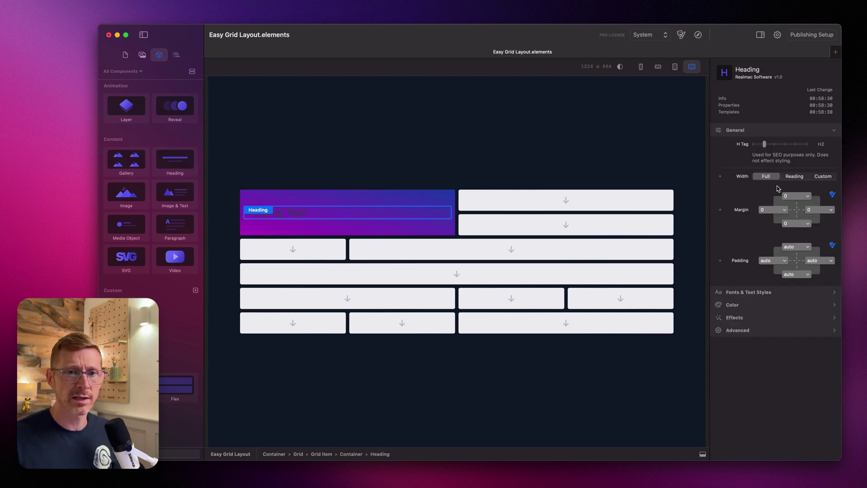
pyautogui.click(764, 291)
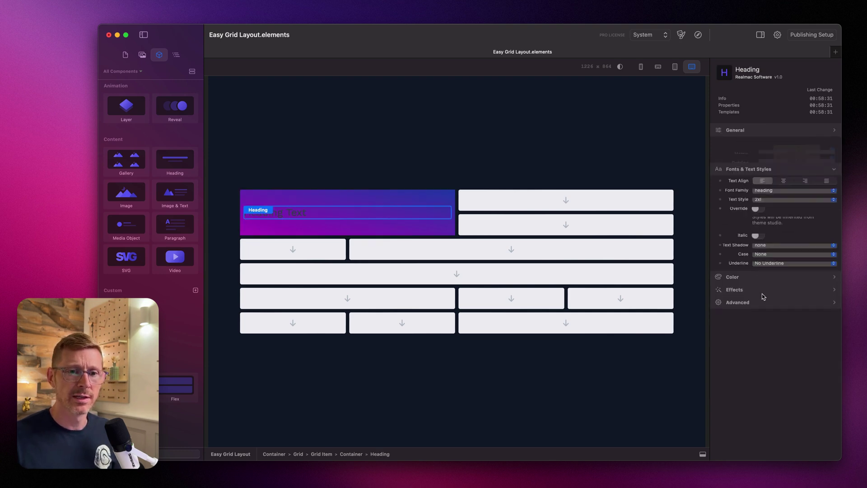
pyautogui.click(754, 270)
pyautogui.click(823, 196)
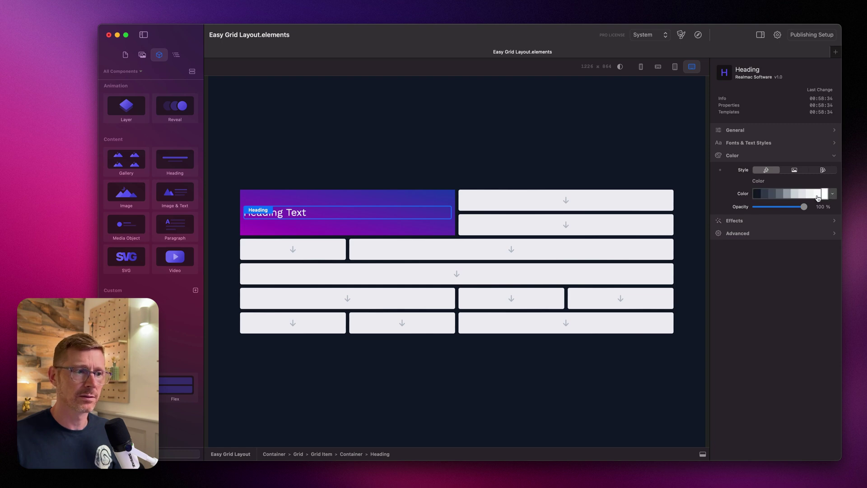
# Center-align the heading's text
pyautogui.click(749, 144)
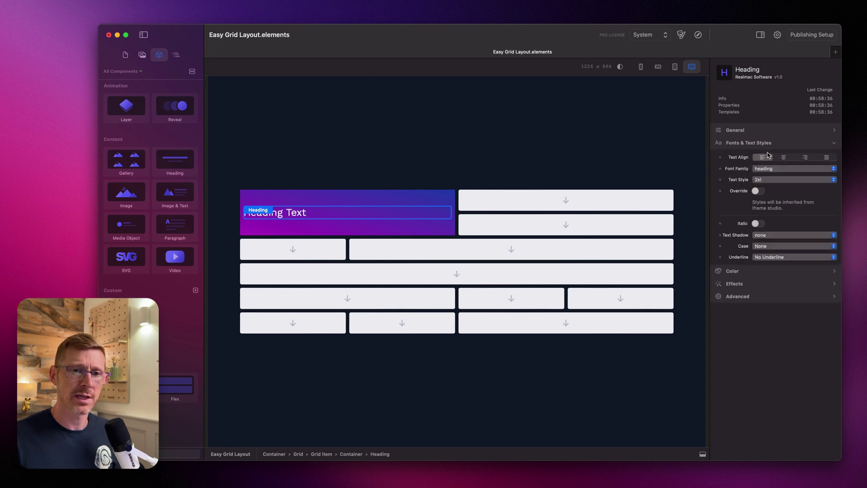
pyautogui.click(784, 157)
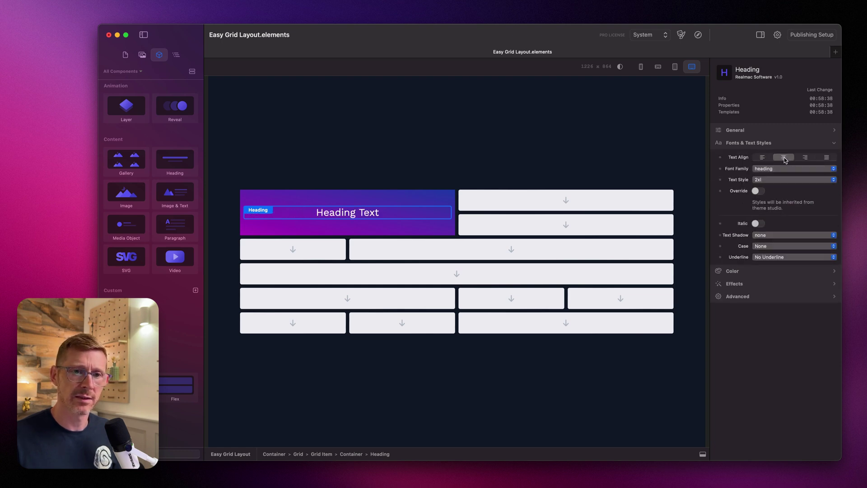
pyautogui.click(763, 143)
# Replace the heading's text in the gradient container with "Awesome Grids"
pyautogui.doubleClick(318, 213)
pyautogui.press('super+a')
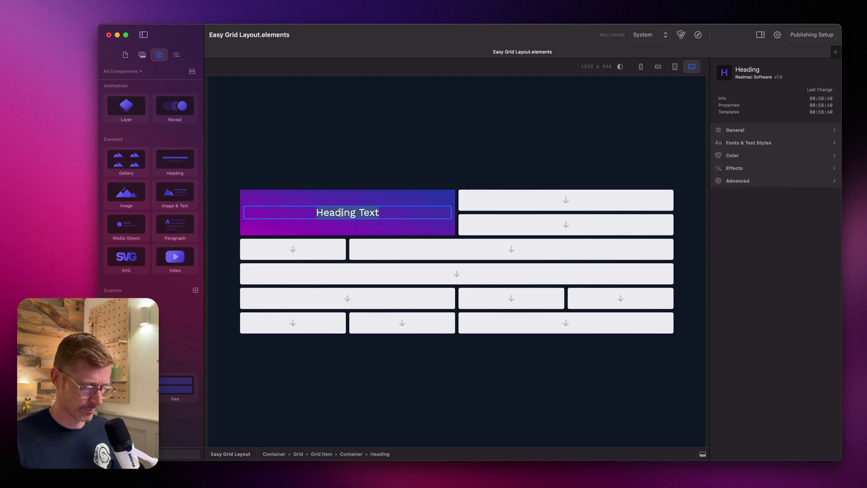
pyautogui.write('Awesome Gr')
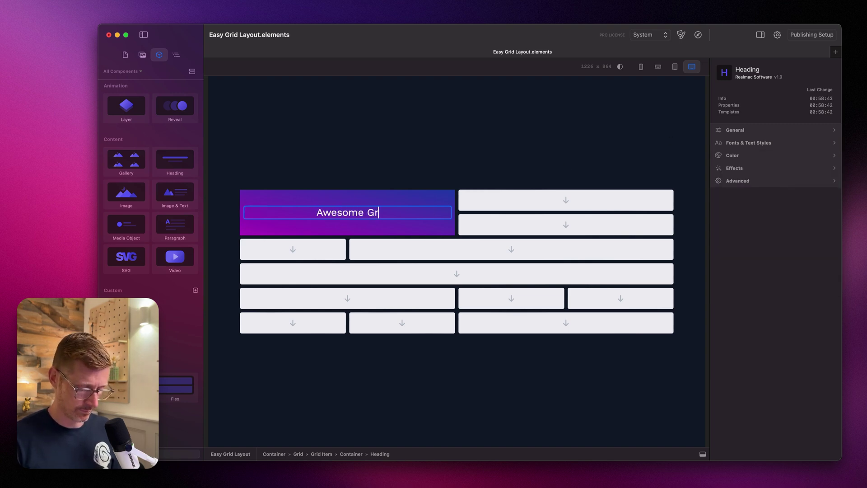
pyautogui.write('ids')
pyautogui.press('Escape')
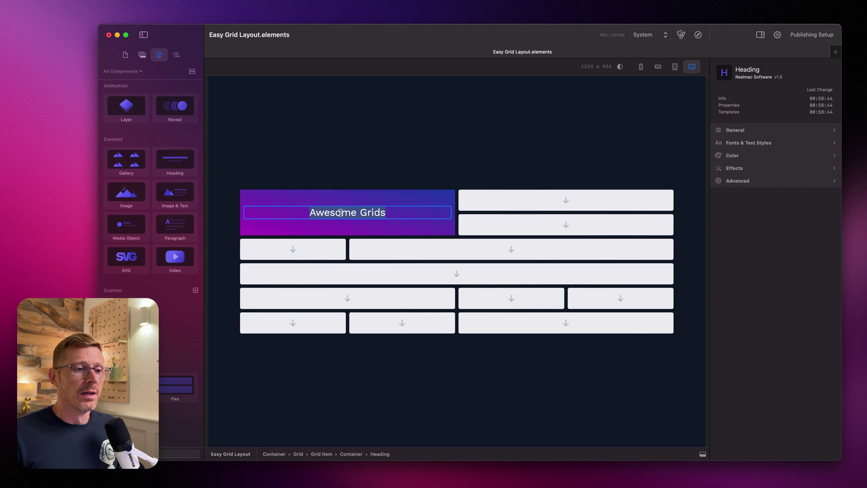
# Set the heading's text style to 5xl
pyautogui.click(750, 144)
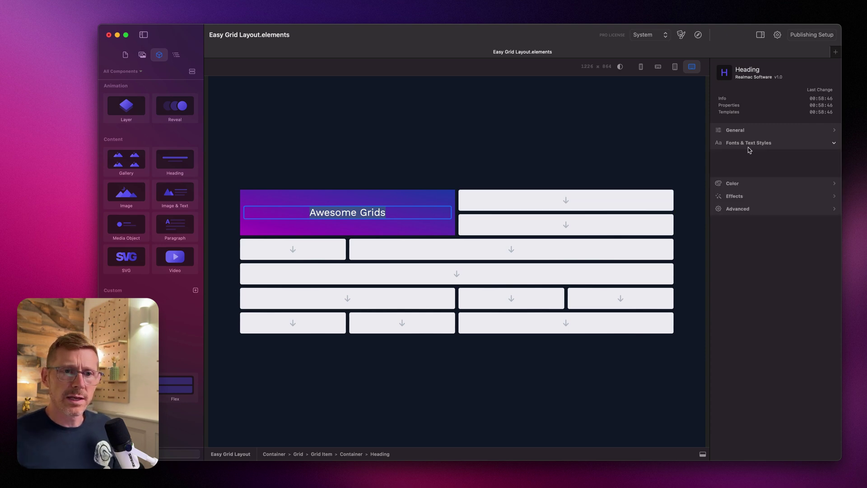
pyautogui.click(766, 180)
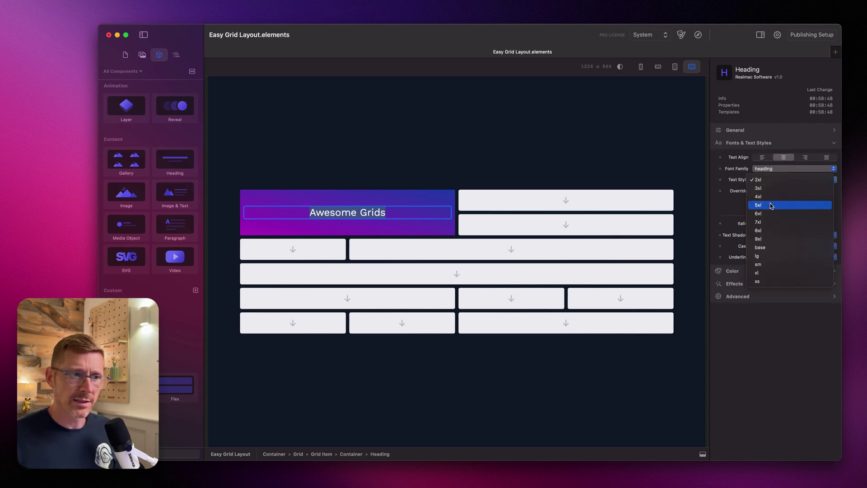
pyautogui.click(770, 203)
# Set the gradient container's top and bottom padding to 40
pyautogui.click(393, 197)
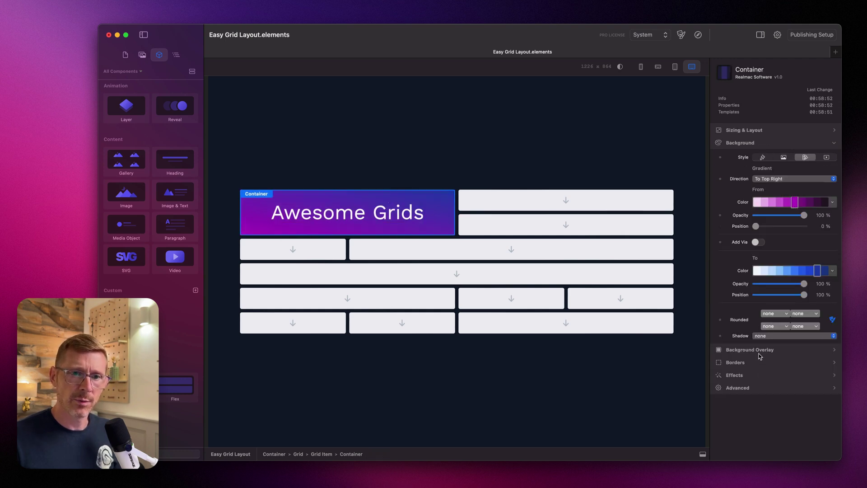
pyautogui.click(740, 143)
pyautogui.click(746, 131)
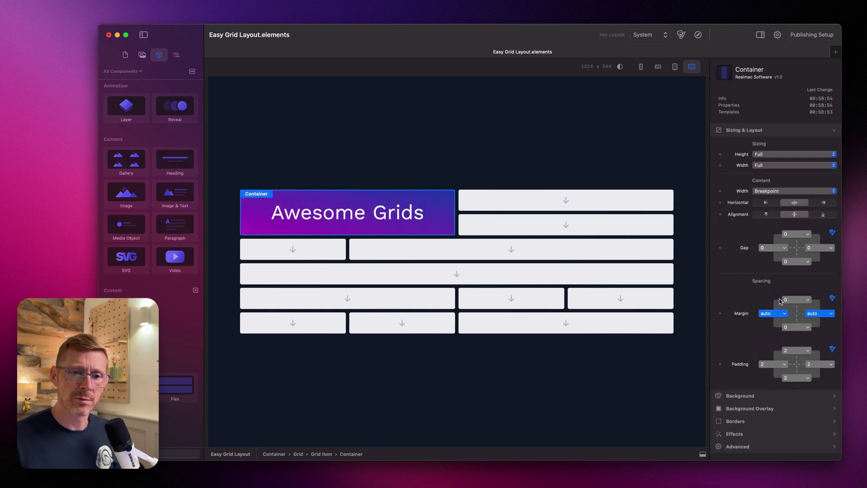
pyautogui.click(799, 350)
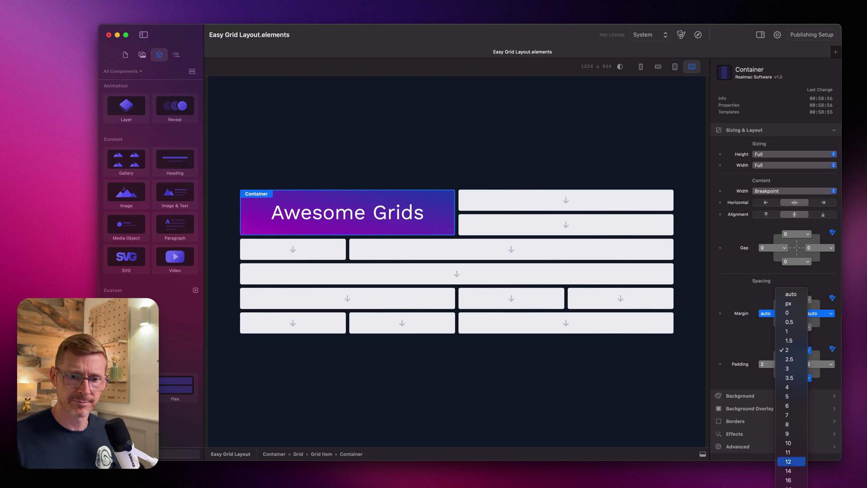
pyautogui.click(789, 433)
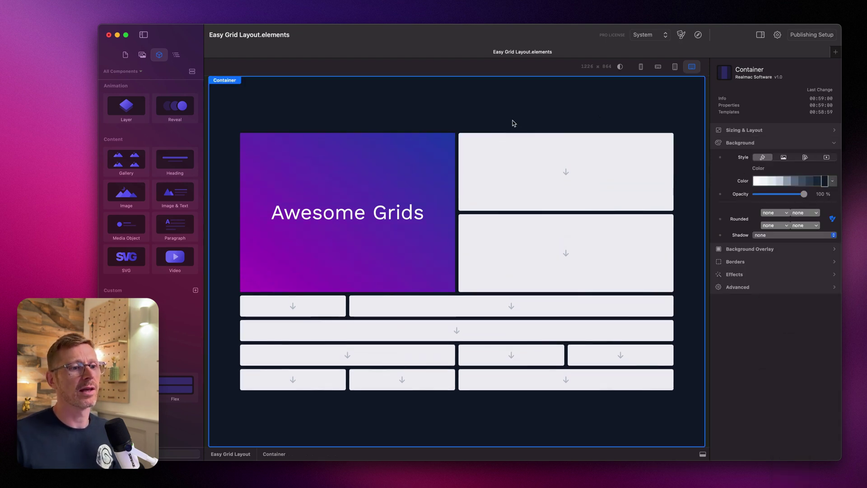
# Round all four corners of the gradient container with the xl radius
pyautogui.click(447, 144)
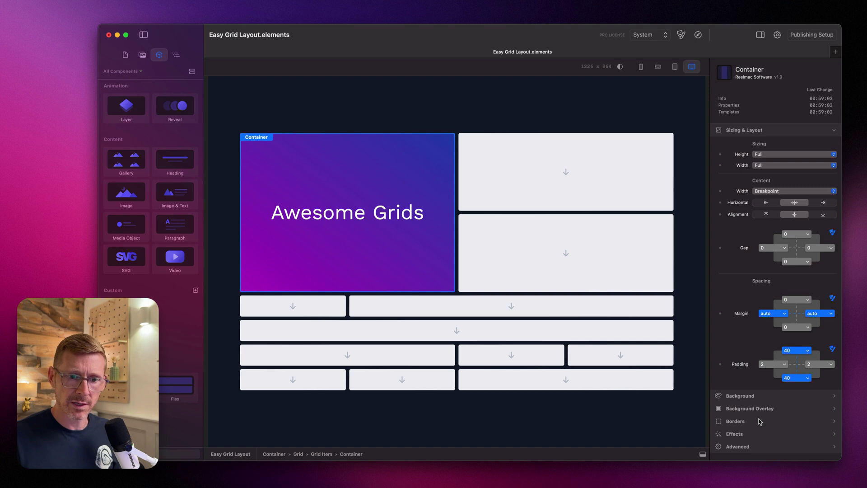
pyautogui.click(752, 396)
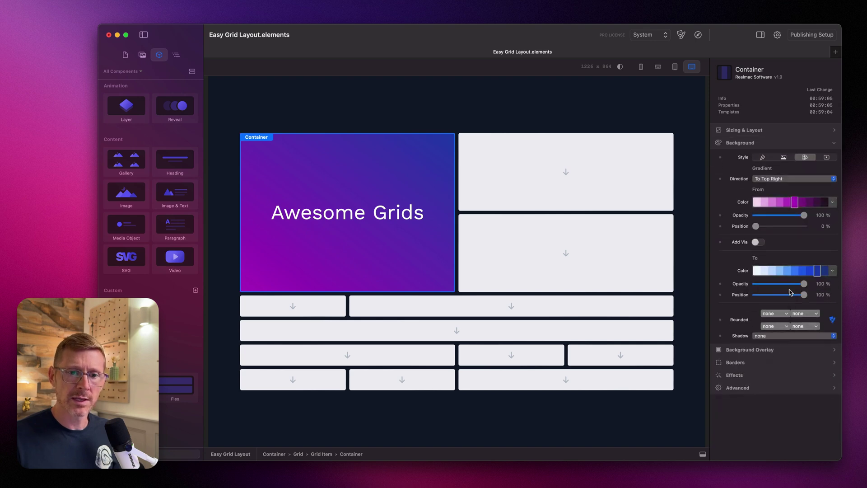
pyautogui.click(775, 314)
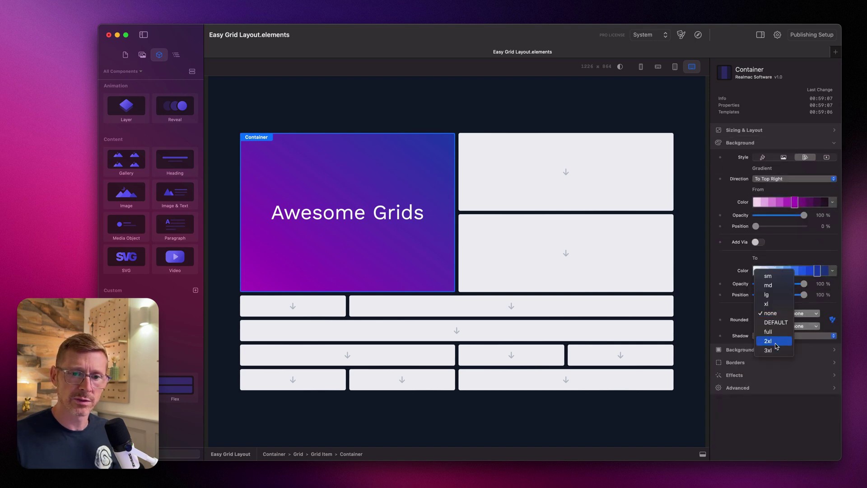
pyautogui.click(773, 304)
pyautogui.click(806, 313)
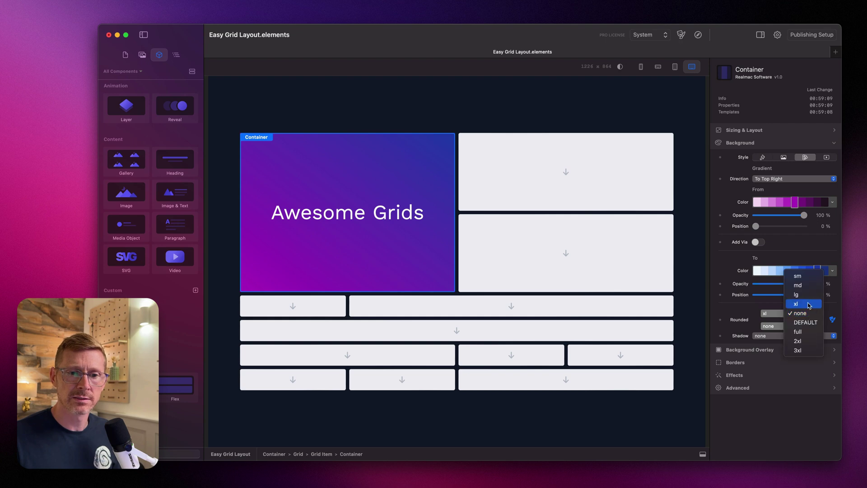
pyautogui.click(807, 304)
pyautogui.click(773, 326)
pyautogui.click(775, 316)
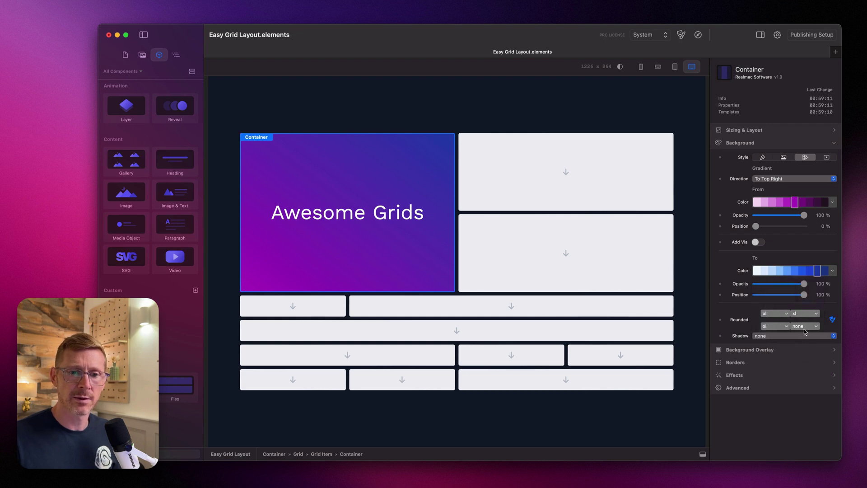
pyautogui.click(805, 326)
pyautogui.click(806, 316)
pyautogui.click(491, 93)
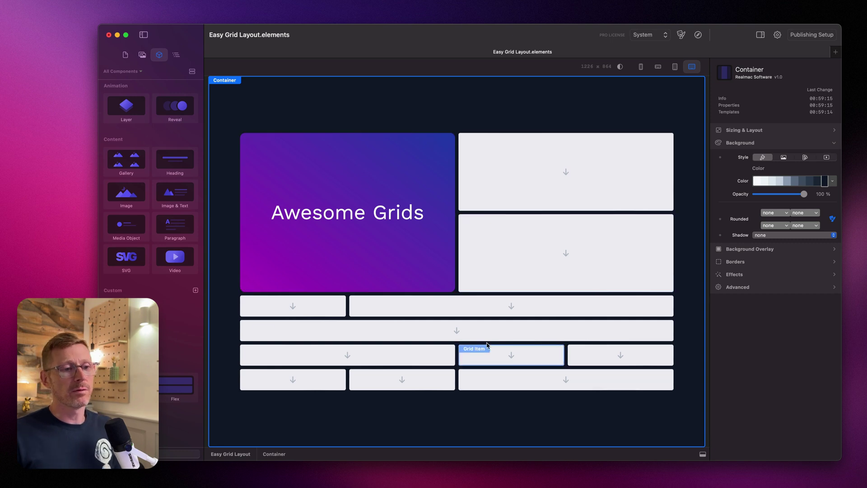
# Set the "Awesome Grids" heading's effect trigger to Hover on Grid Item
pyautogui.click(570, 195)
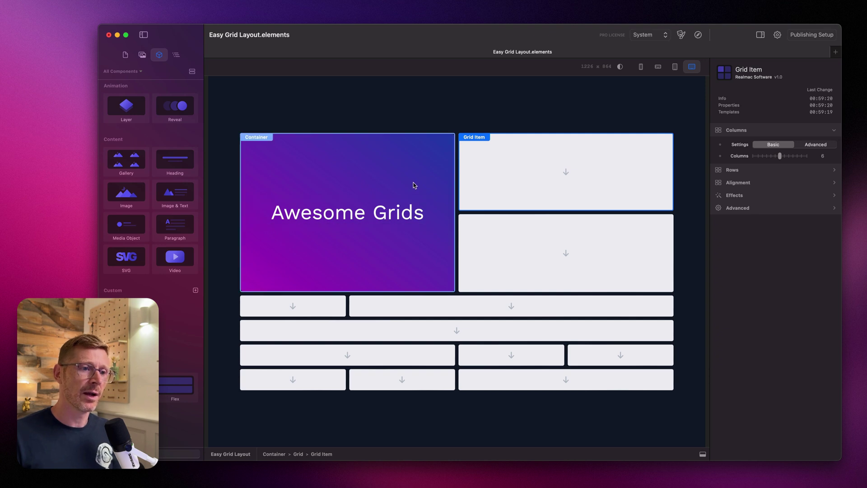
pyautogui.click(399, 217)
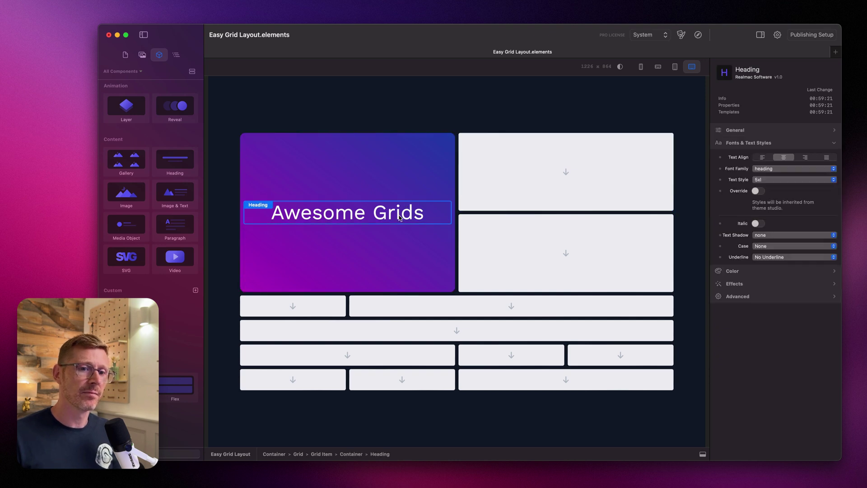
pyautogui.click(749, 285)
pyautogui.click(761, 292)
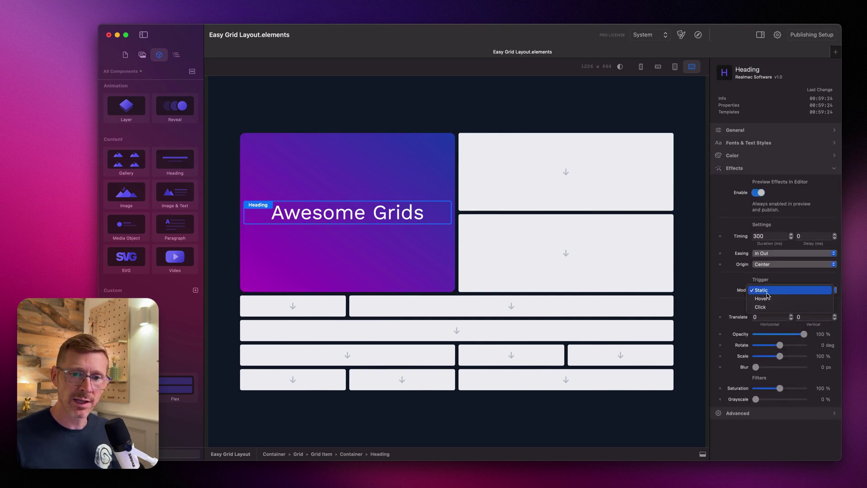
pyautogui.click(764, 299)
pyautogui.click(764, 302)
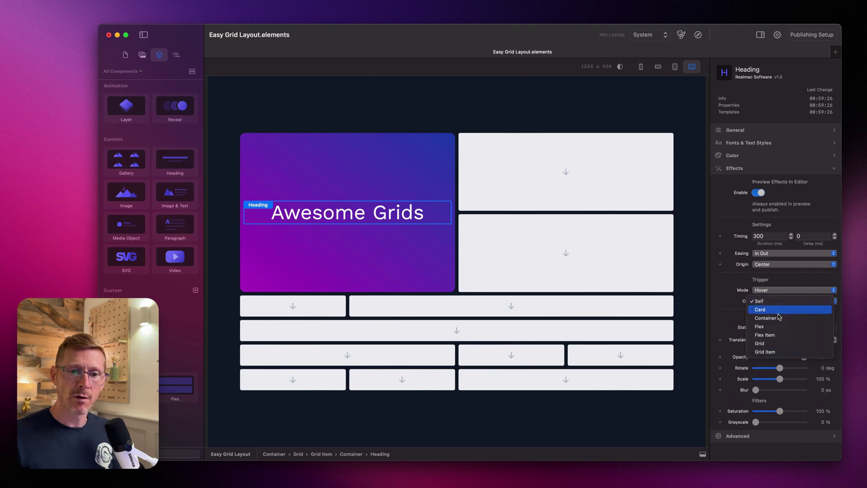
pyautogui.click(781, 356)
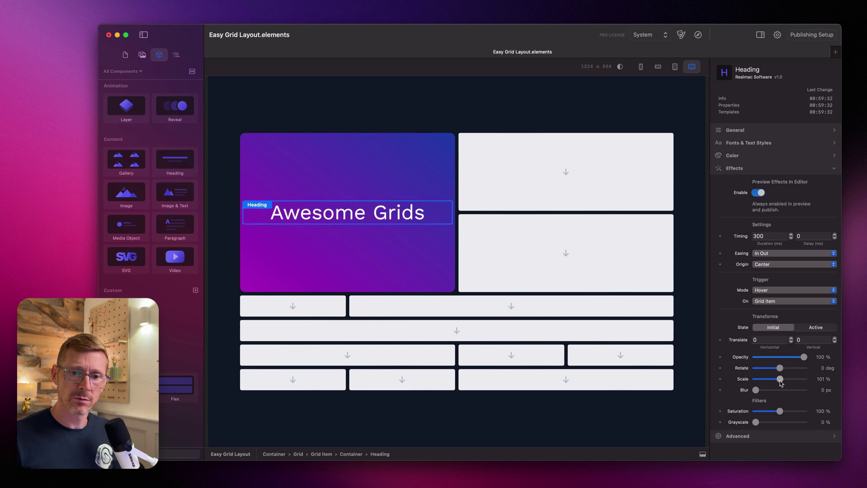
# Set the heading's active-state scale to 126% and rotation to 23 degrees, and preview the page in the browser
pyautogui.moveTo(780, 379); pyautogui.dragTo(780, 380)
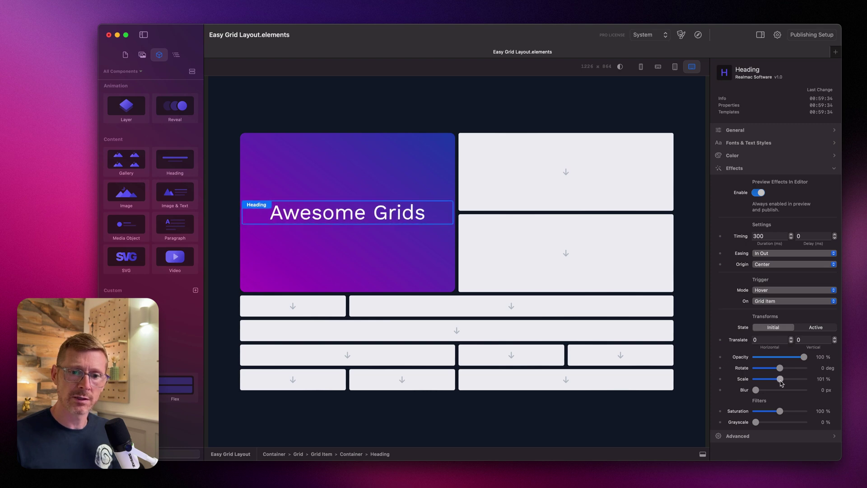
pyautogui.click(815, 328)
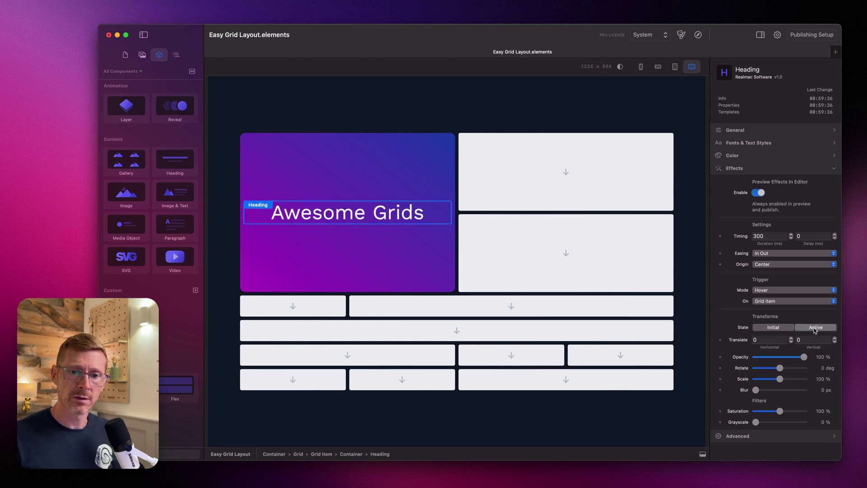
pyautogui.moveTo(780, 379); pyautogui.dragTo(786, 379)
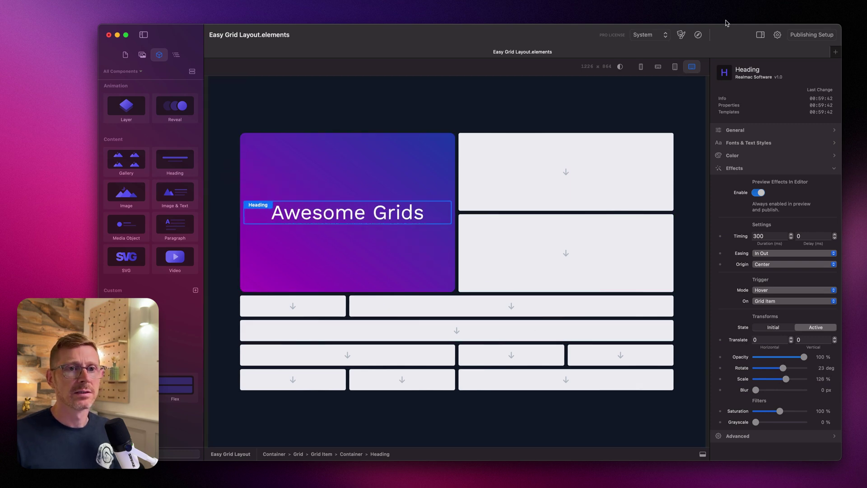
pyautogui.click(698, 36)
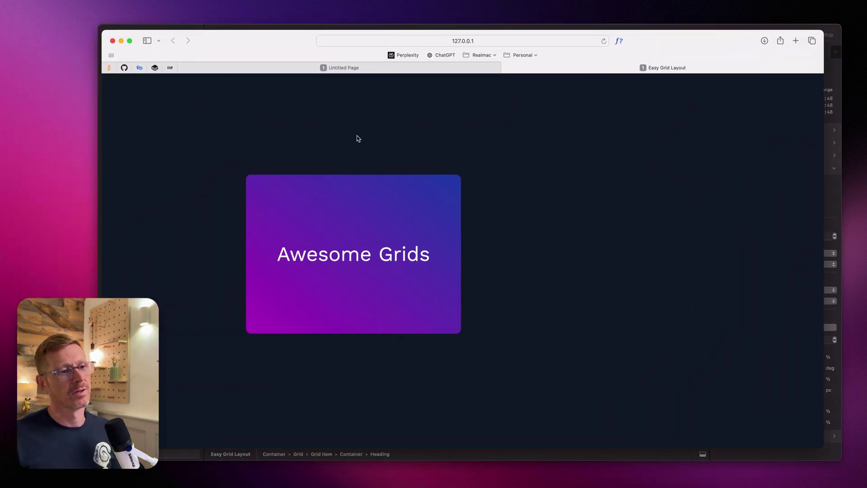
pyautogui.click(112, 40)
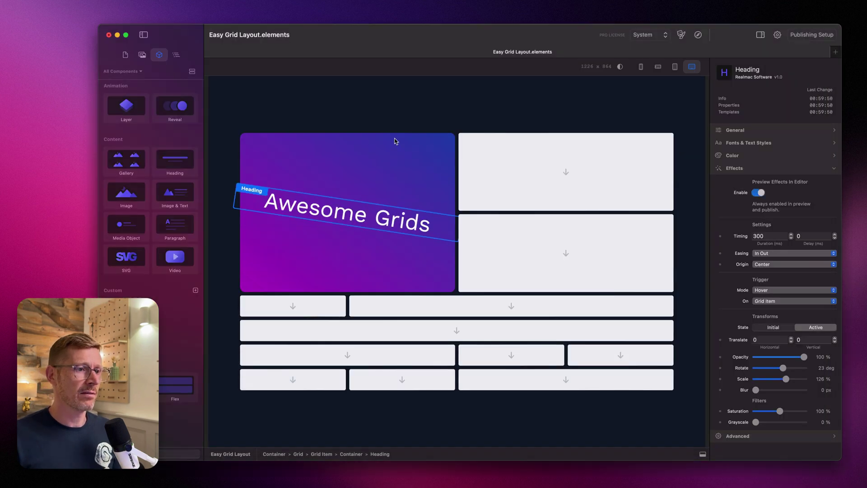
# Duplicate the gradient container into the upper six-column grid item beside it and the wide grid item in the row below
pyautogui.click(379, 149)
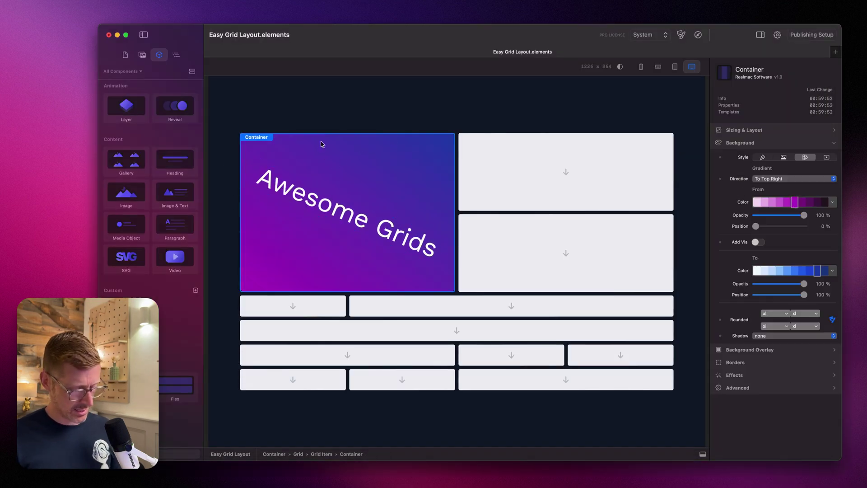
pyautogui.moveTo(320, 141); pyautogui.dragTo(597, 185)
pyautogui.moveTo(505, 270); pyautogui.dragTo(430, 311)
pyautogui.scroll(-3, 532, 316)
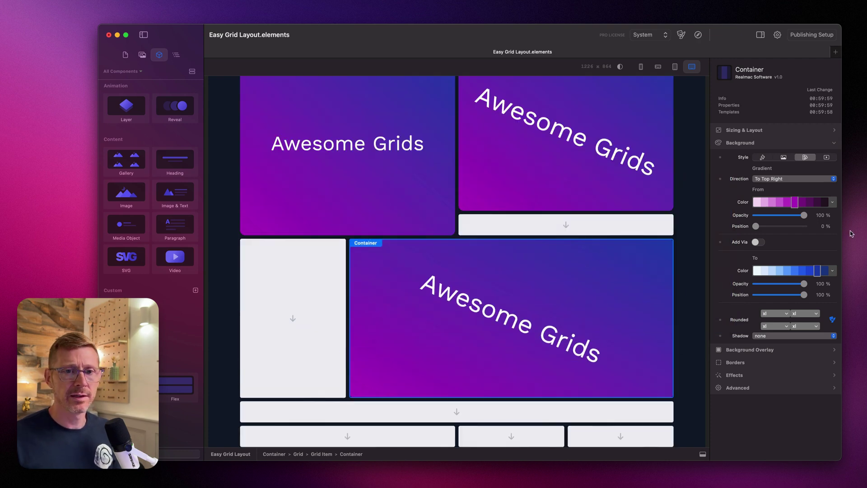
# Set the wide container's gradient to run from the darkest purple shade to a mid-tone blue, and preview the page in the browser
pyautogui.click(796, 271)
pyautogui.click(823, 203)
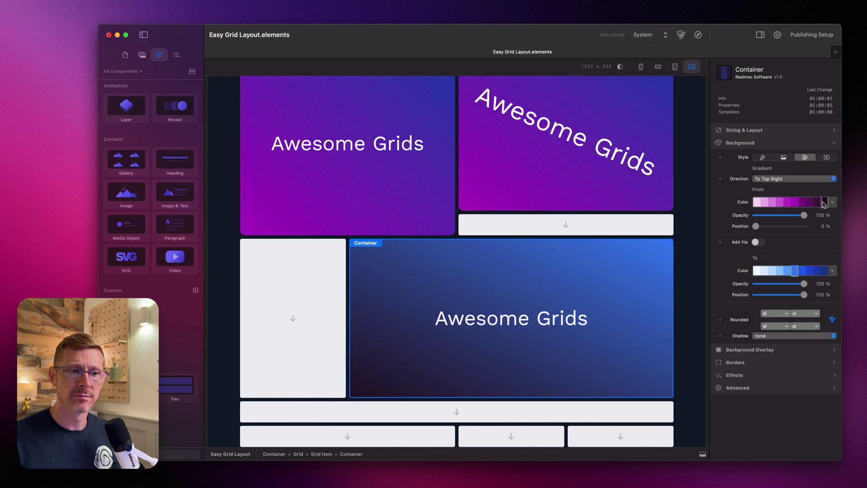
pyautogui.click(697, 35)
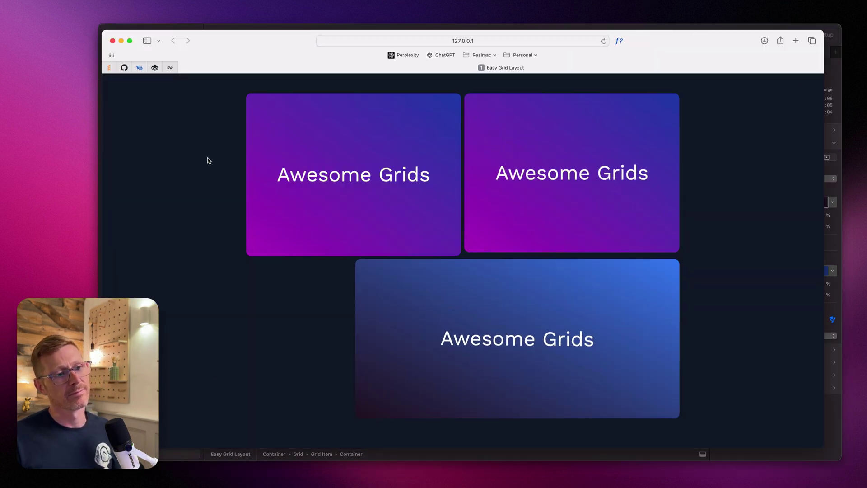
pyautogui.click(601, 26)
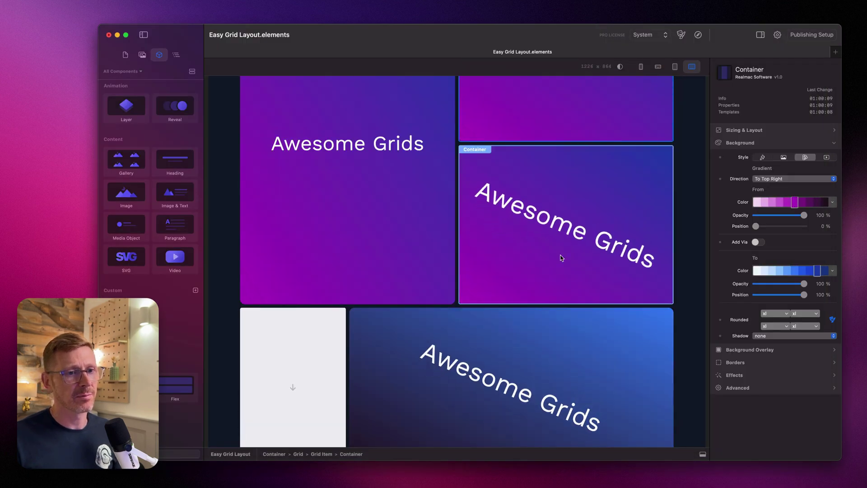
# Preview the updated page enlarged in the browser and return to Elements
pyautogui.click(698, 35)
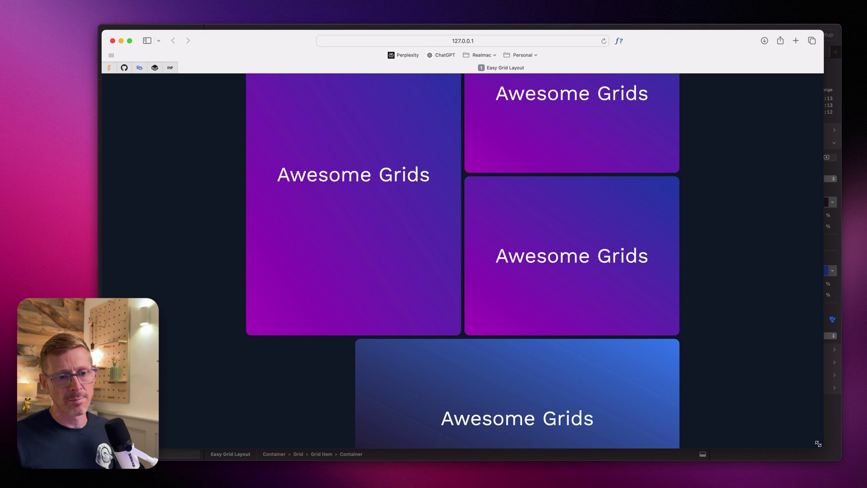
pyautogui.press('ctrl+super+f')
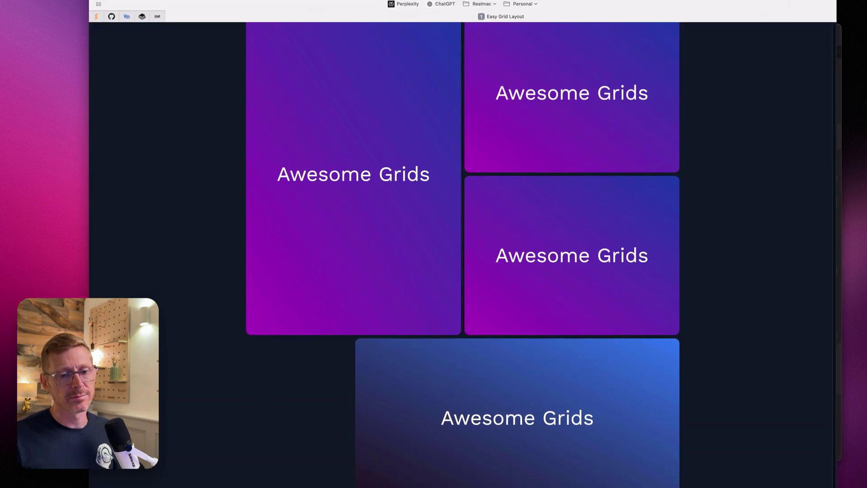
pyautogui.press('super+Tab')
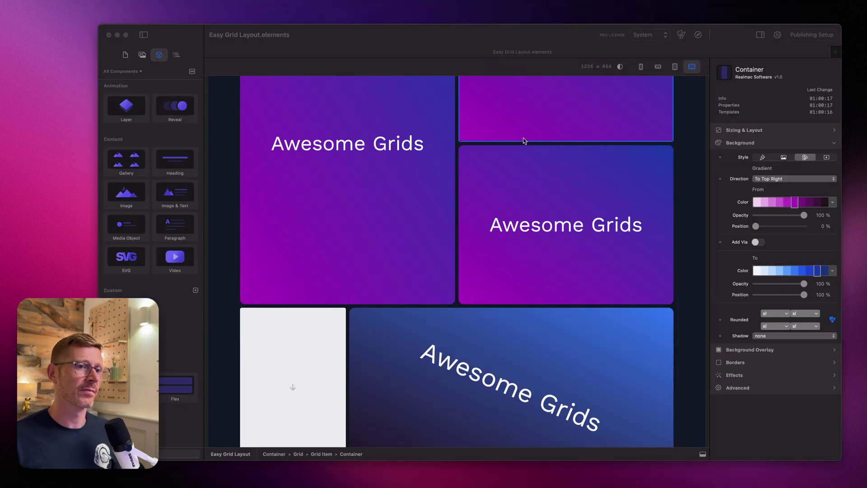
# Delete the heading and its blue gradient container from the wide grid item
pyautogui.click(546, 342)
pyautogui.click(538, 375)
pyautogui.click(538, 375)
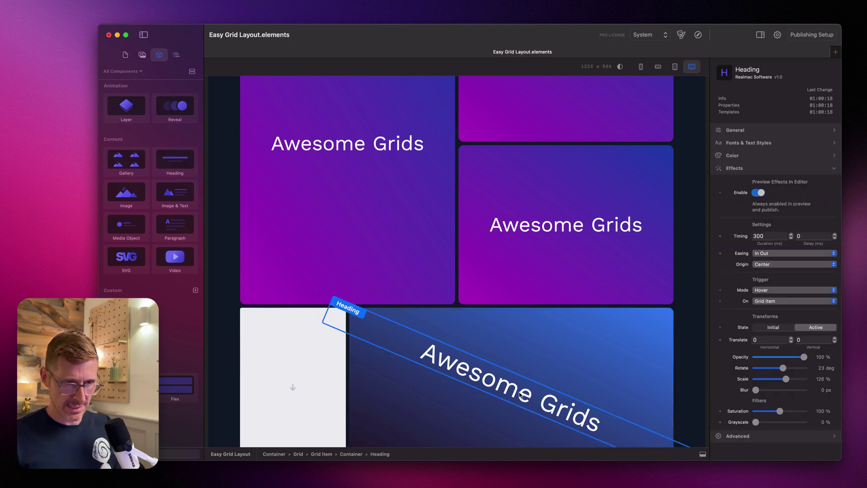
pyautogui.press('Delete')
pyautogui.click(524, 350)
pyautogui.press('Delete')
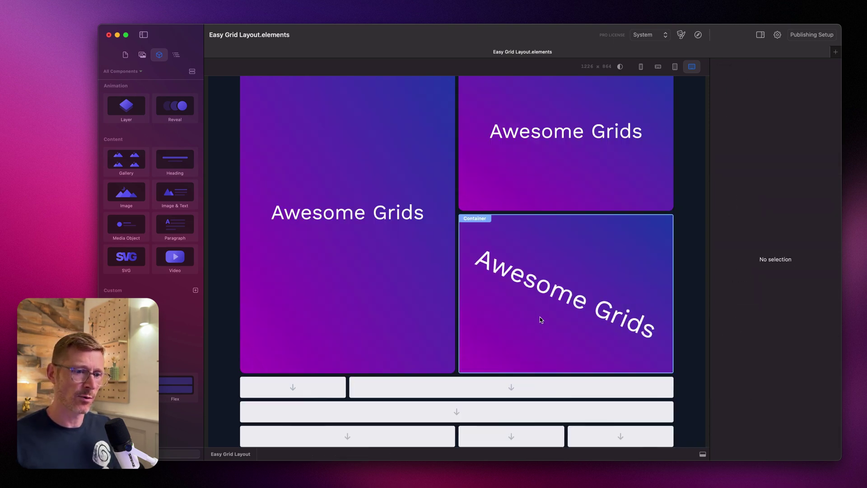
# Delete the gradient containers with their headings from the two stacked six-column grid items beside the tall one
pyautogui.click(486, 248)
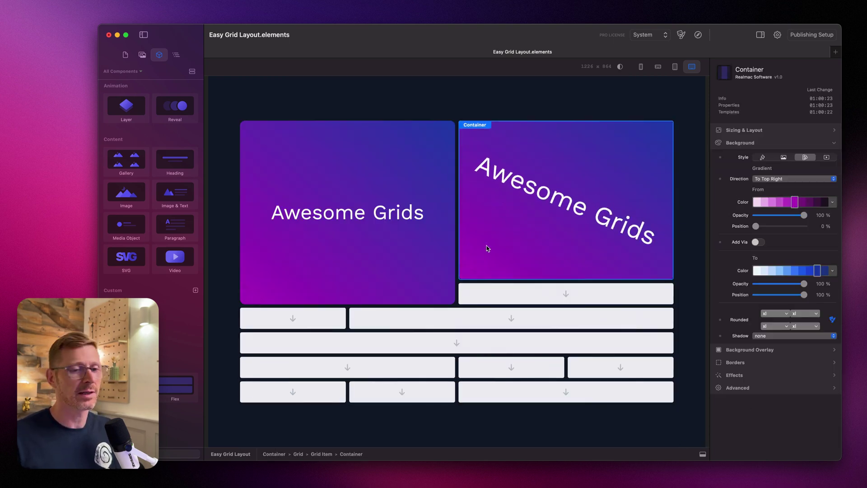
pyautogui.press('Delete')
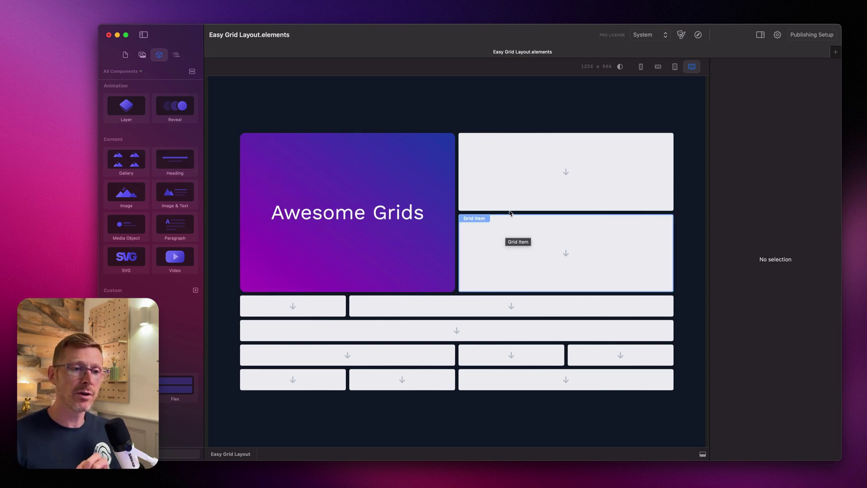
# Show the alignment and order options of the upper empty six-column grid item beside the gradient container
pyautogui.click(485, 215)
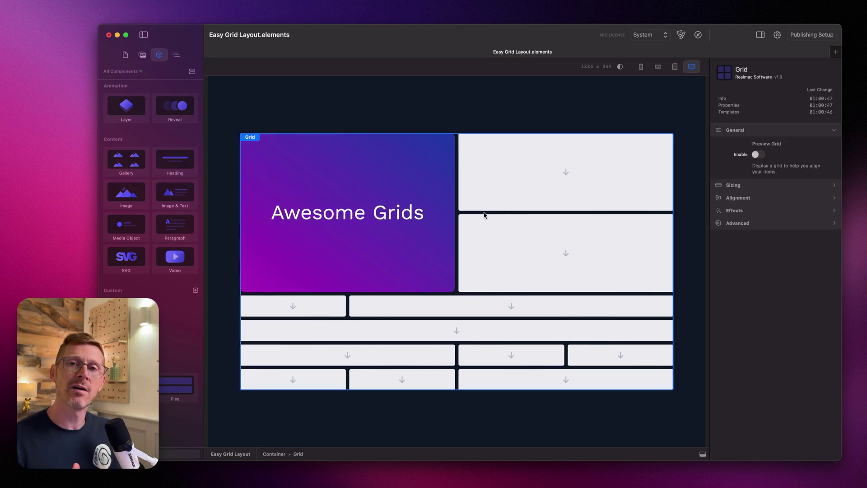
pyautogui.click(533, 208)
pyautogui.click(760, 185)
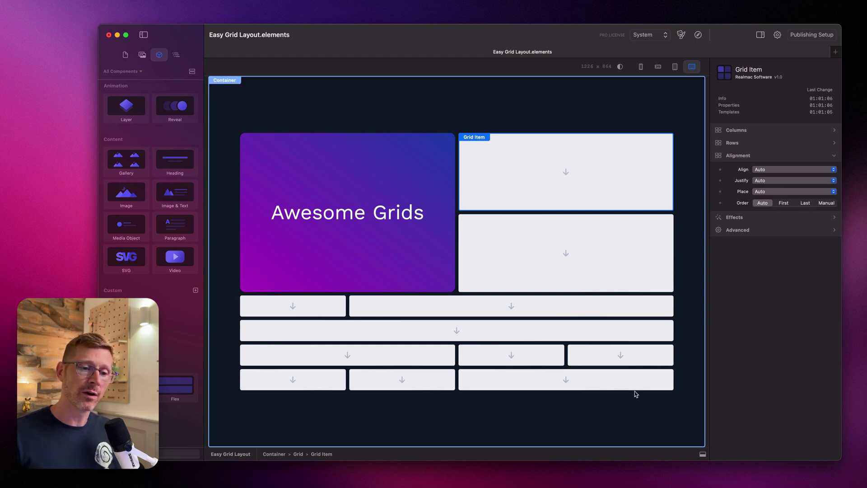
# Try the First order on the six-column grid item ending the last row, and return its order to Auto
pyautogui.click(606, 384)
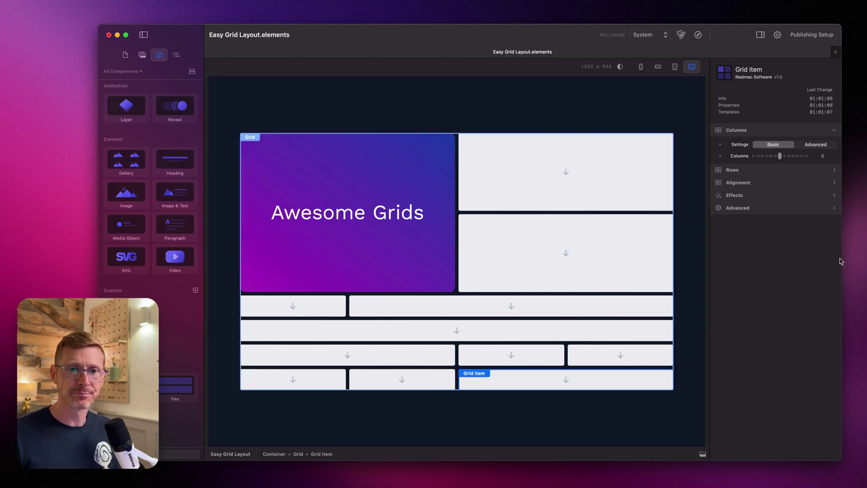
pyautogui.click(760, 183)
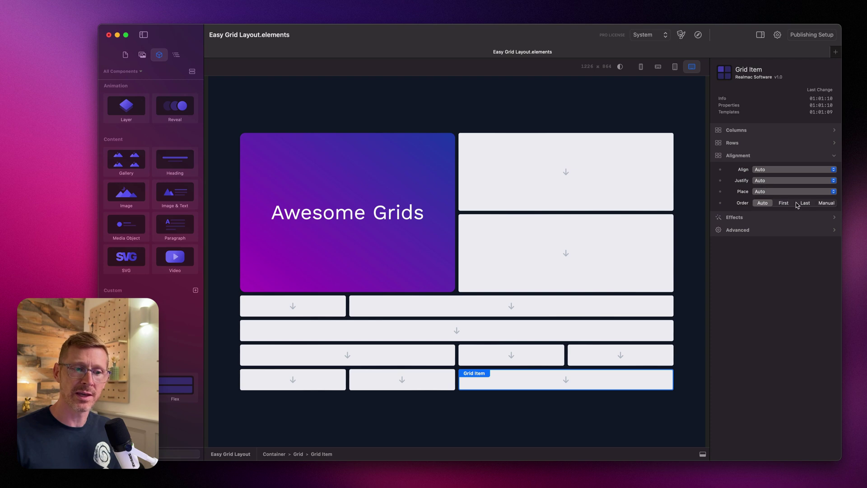
pyautogui.click(785, 203)
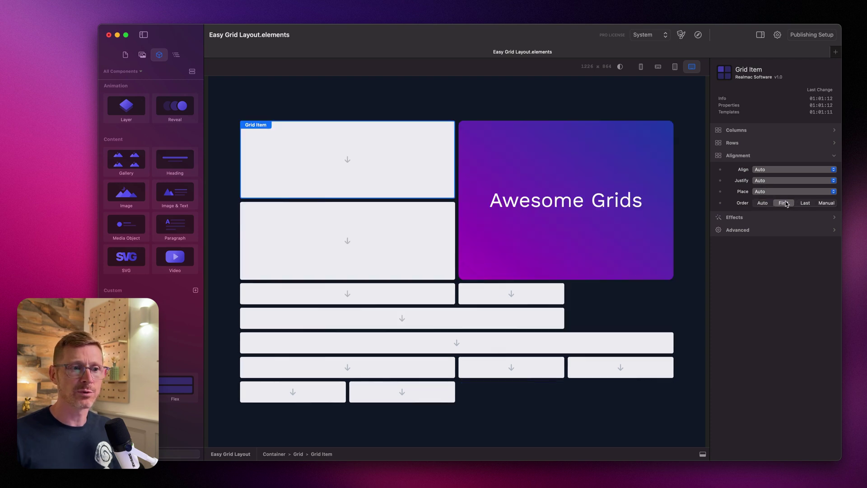
pyautogui.click(762, 203)
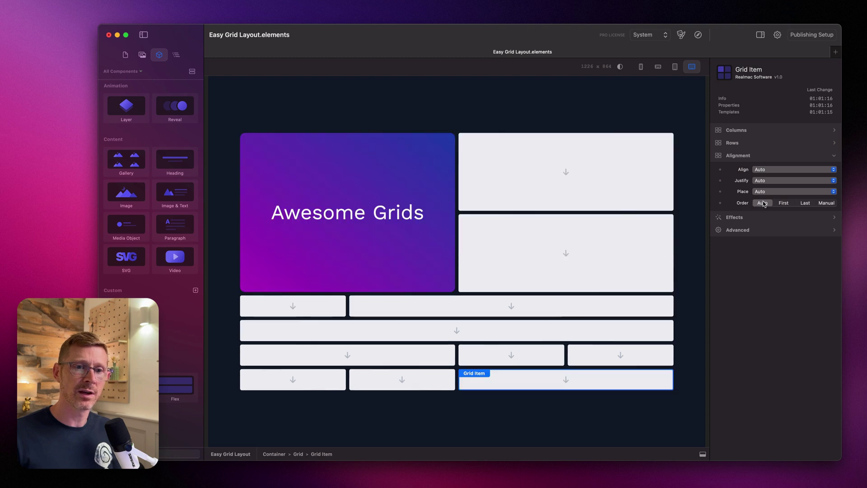